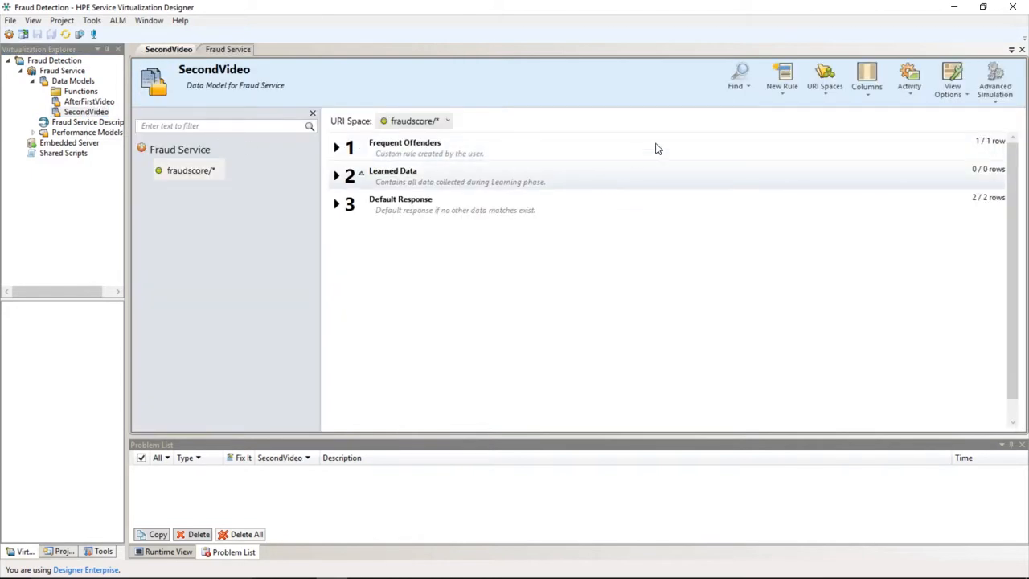
# - Add a new rule to the data model and name it Falsified Identity
pyautogui.click(783, 85)
pyautogui.click(790, 121)
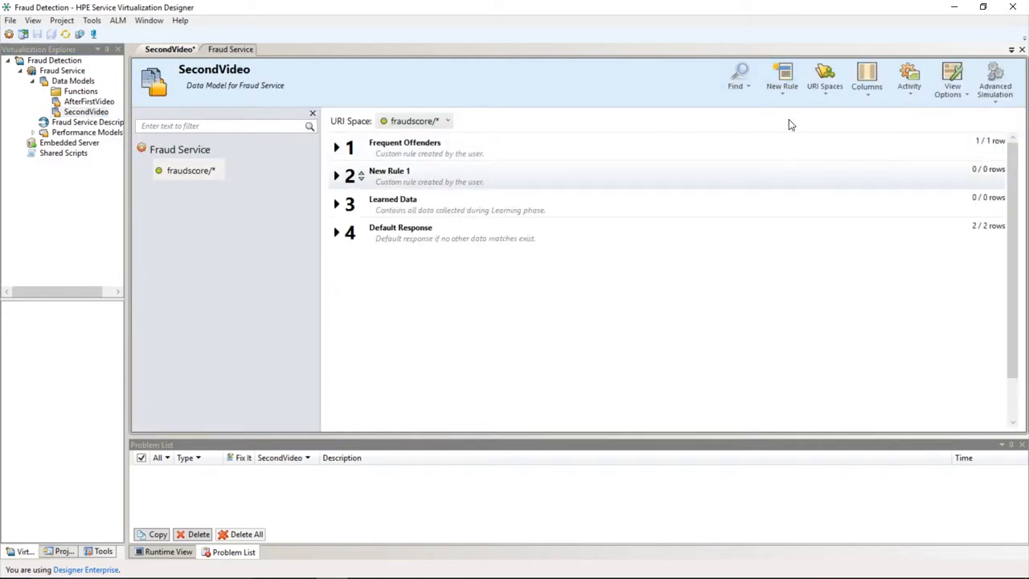
pyautogui.click(390, 169)
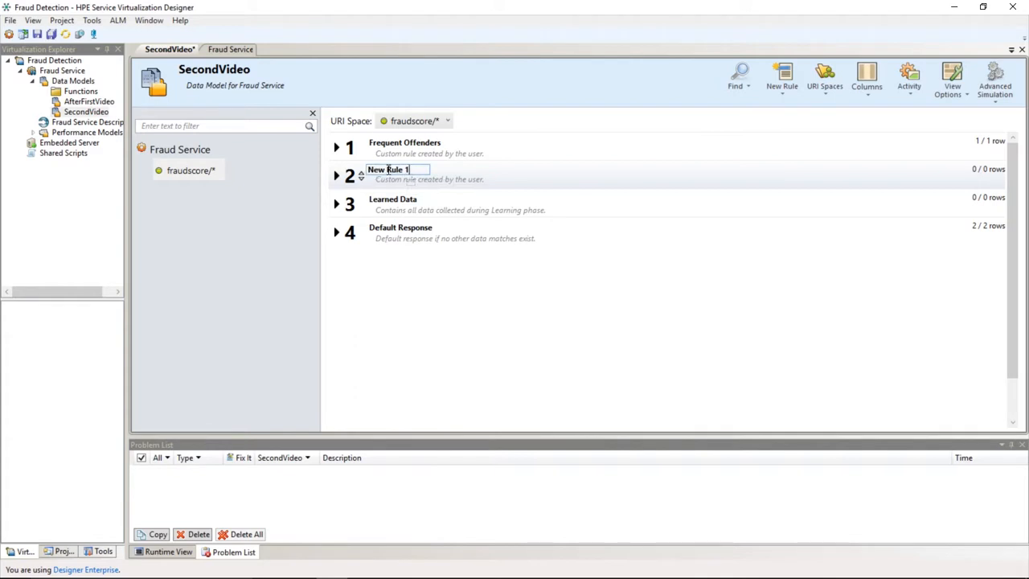
pyautogui.hotkey('ctrl', 'a')
pyautogui.write('Falsified Identity')
pyautogui.press('Return')
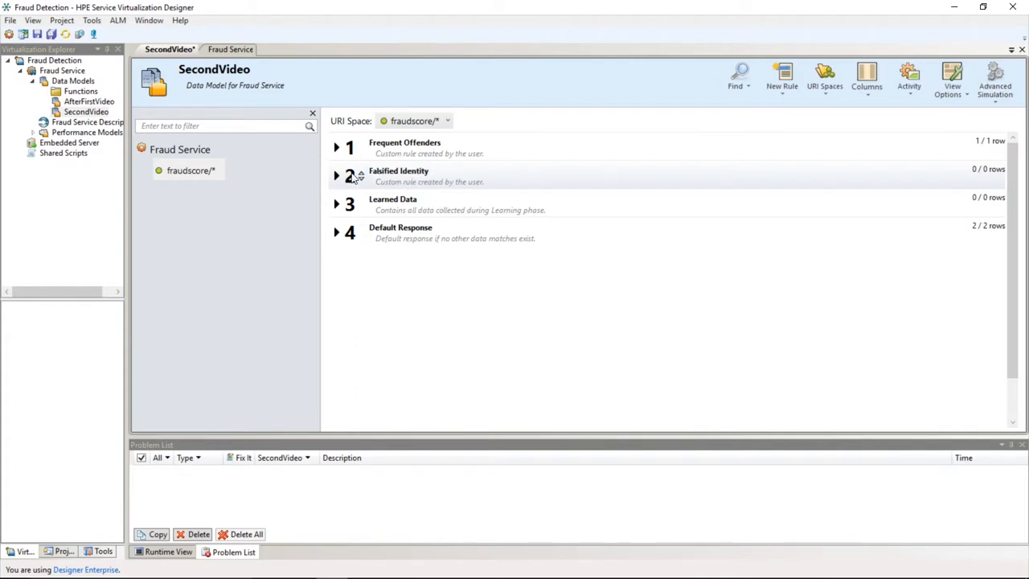
# - Expand the Falsified Identity rule and open the row detail for its first row
pyautogui.click(337, 175)
pyautogui.click(390, 245)
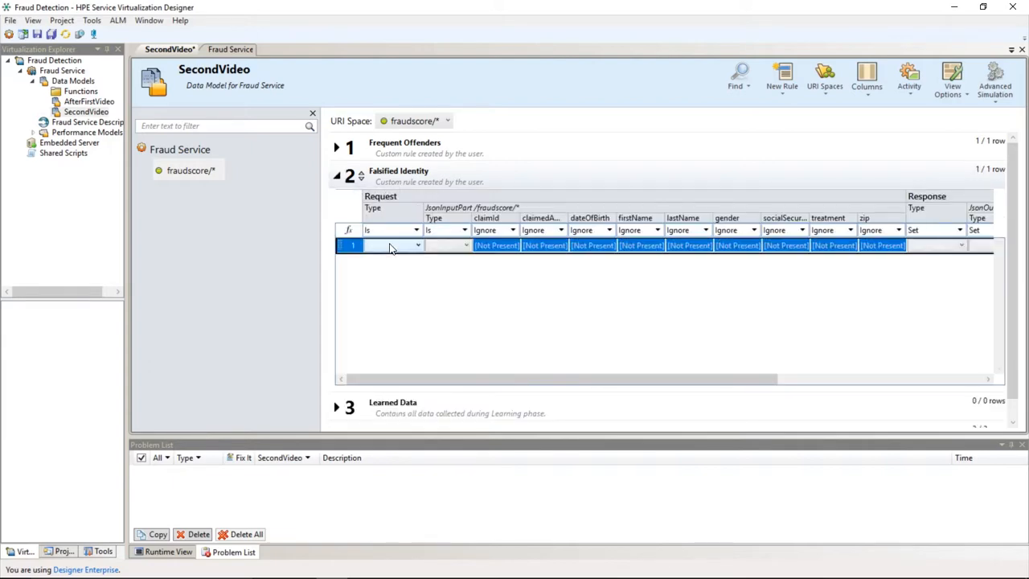
pyautogui.rightClick(539, 249)
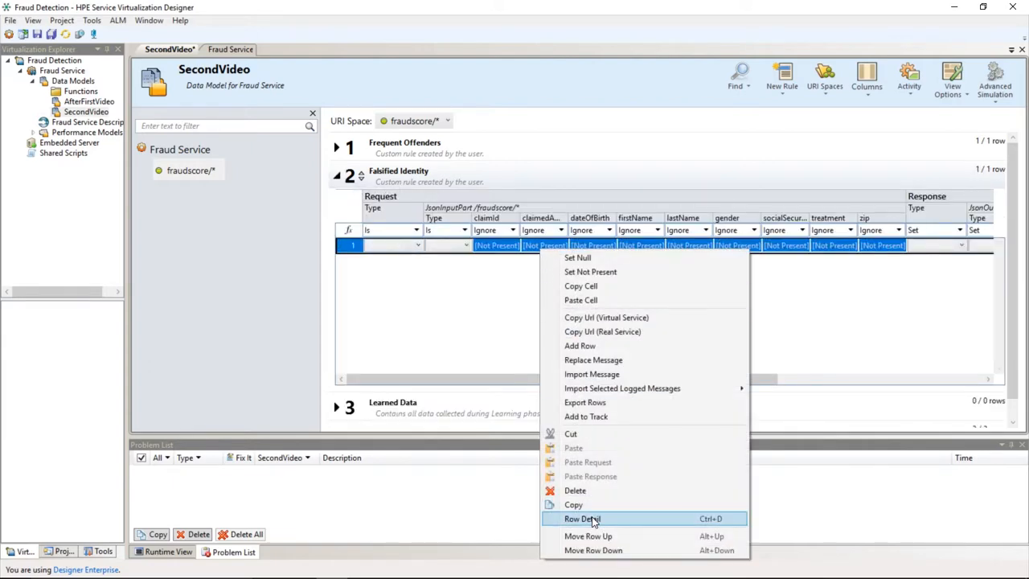
pyautogui.click(593, 520)
# - Set the request's treatment to Is mammography and gender to Is male
pyautogui.click(206, 256)
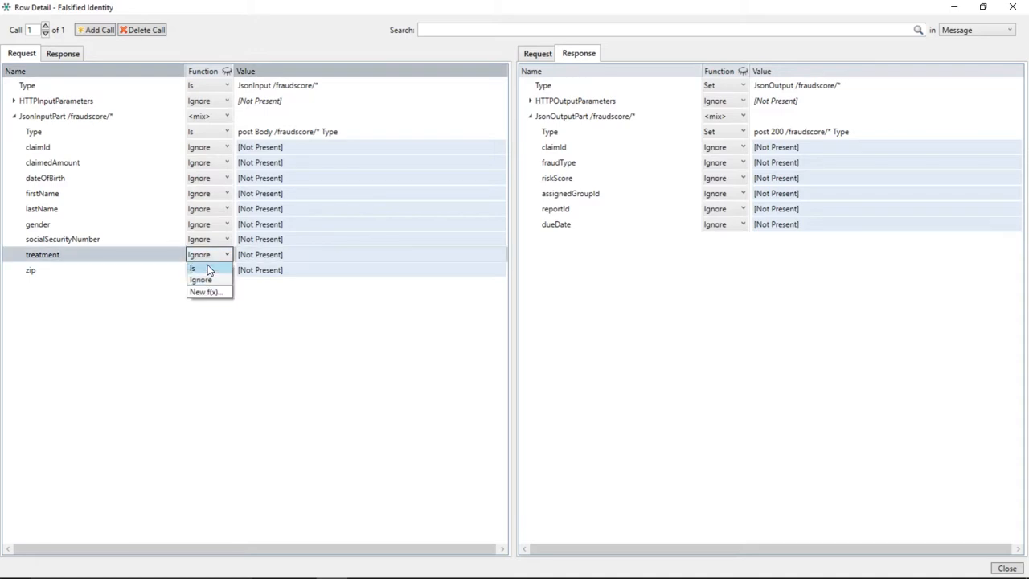
pyautogui.click(208, 265)
pyautogui.write('mammography')
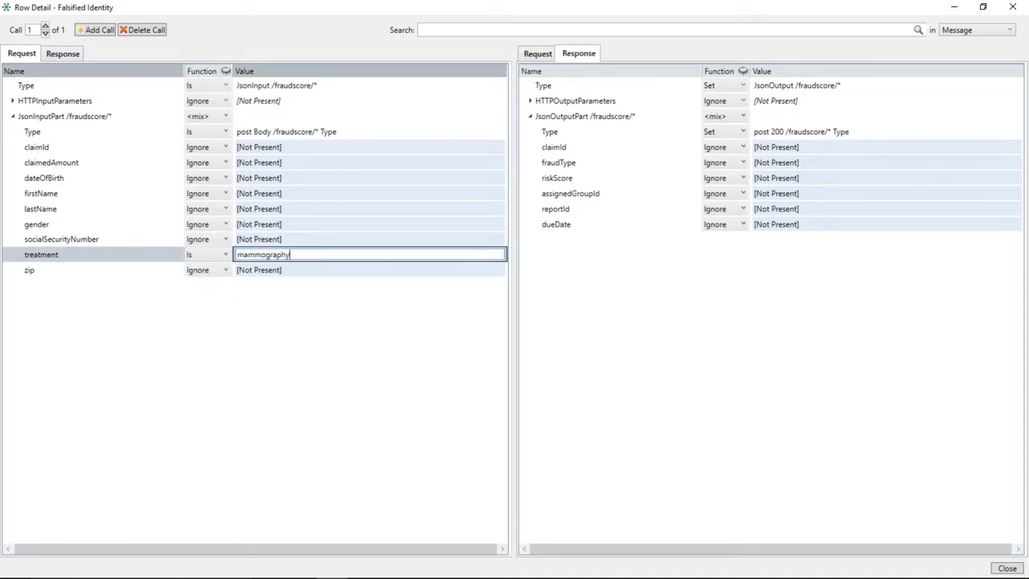
pyautogui.press('Return')
pyautogui.click(211, 225)
pyautogui.click(211, 238)
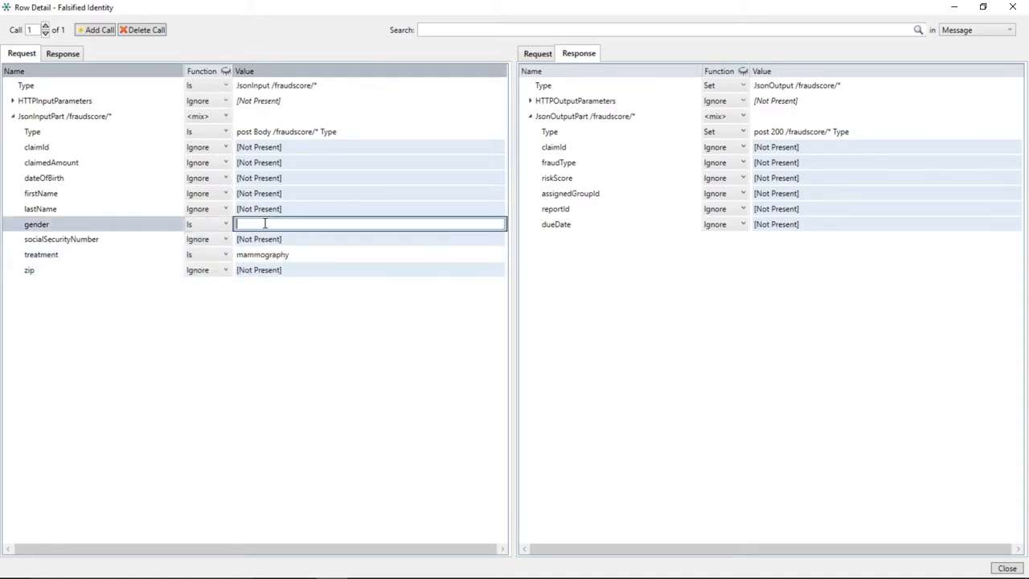
pyautogui.write('male')
pyautogui.press('Return')
# - Set the response fraudType to FalsifiedIdentity and riskScore to 30
pyautogui.click(782, 164)
pyautogui.click(781, 164)
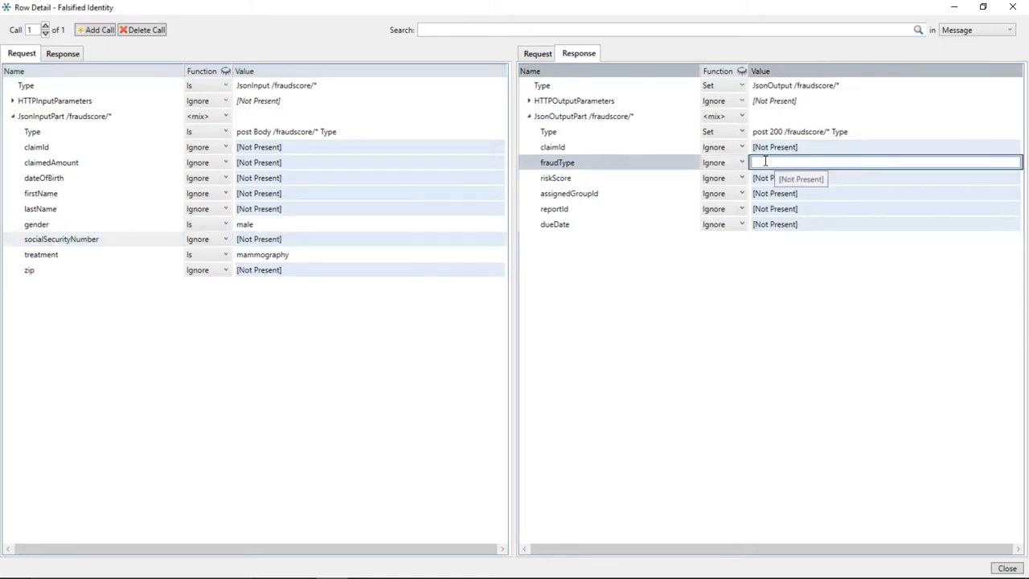
pyautogui.write('Falsi')
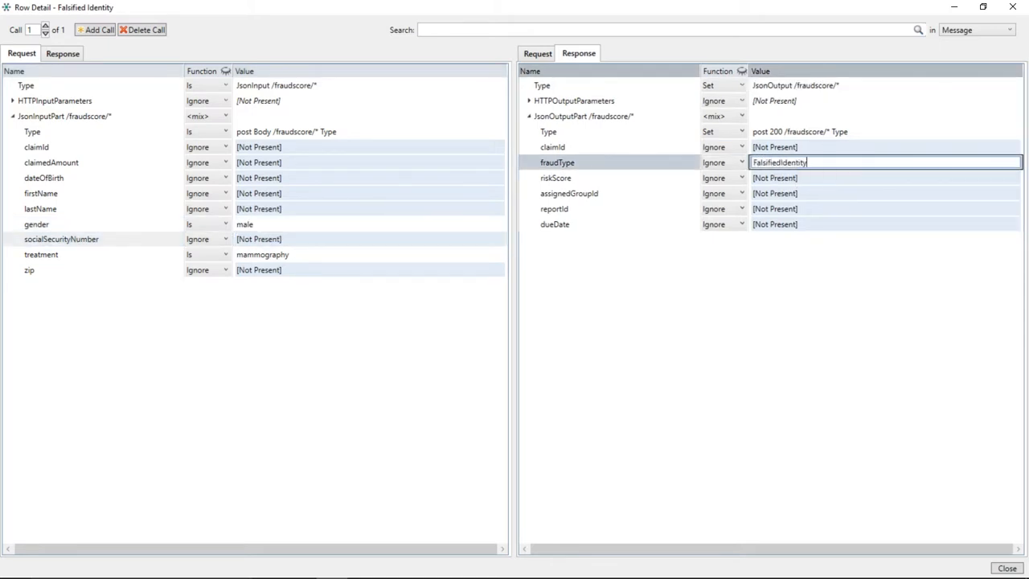
pyautogui.write('fiedIdentity')
pyautogui.press('Return')
pyautogui.click(769, 176)
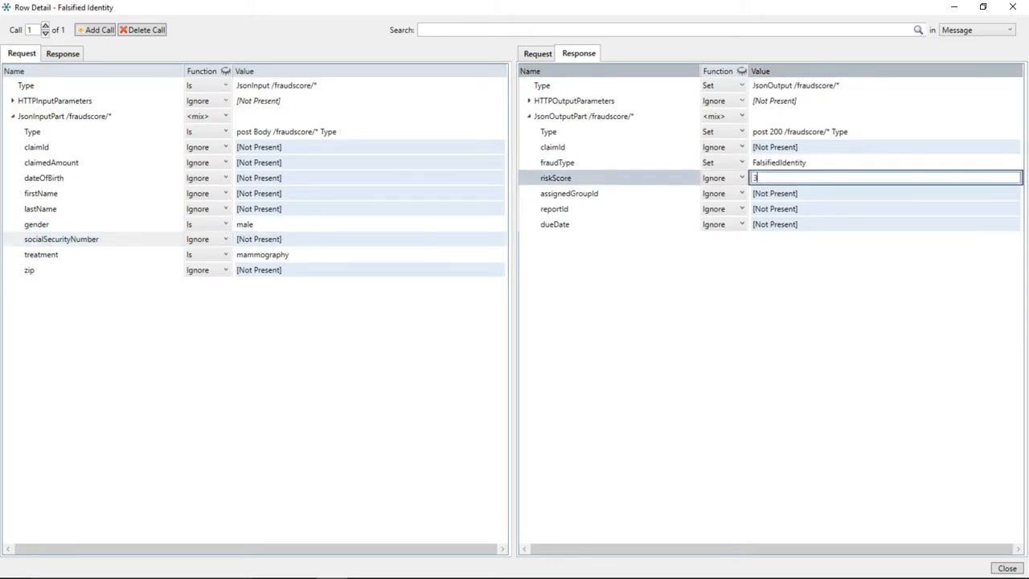
pyautogui.write('30')
pyautogui.press('Return')
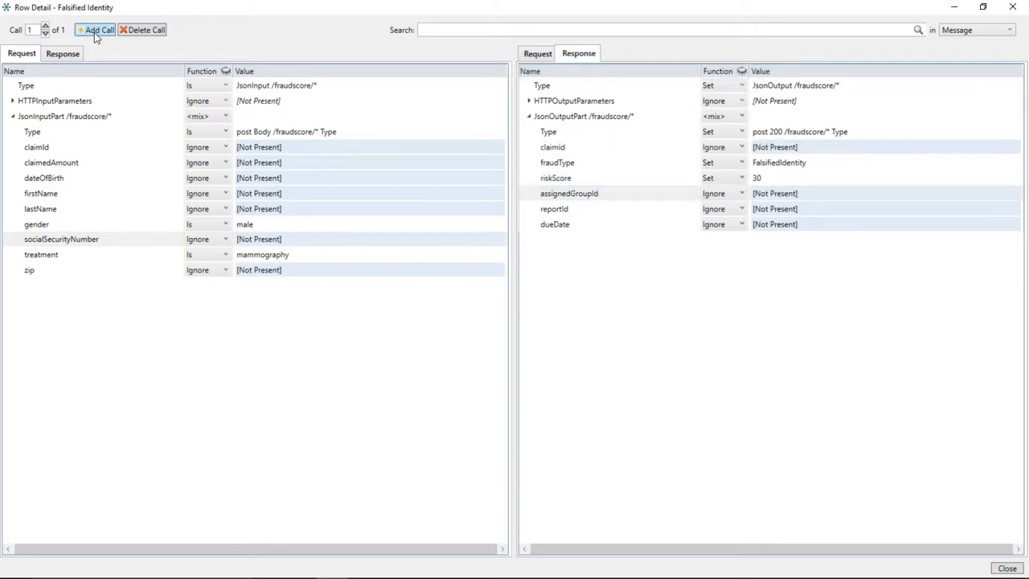
# - Add a second call with treatment prostate surgery and gender female, then close the row detail
pyautogui.click(96, 29)
pyautogui.click(273, 256)
pyautogui.write('prostate surgery')
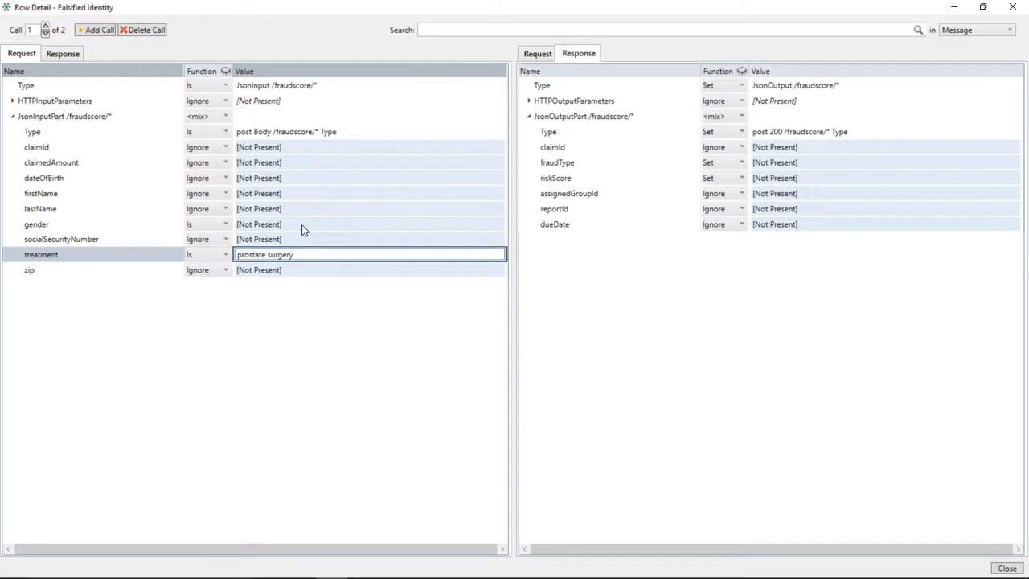
pyautogui.click(304, 224)
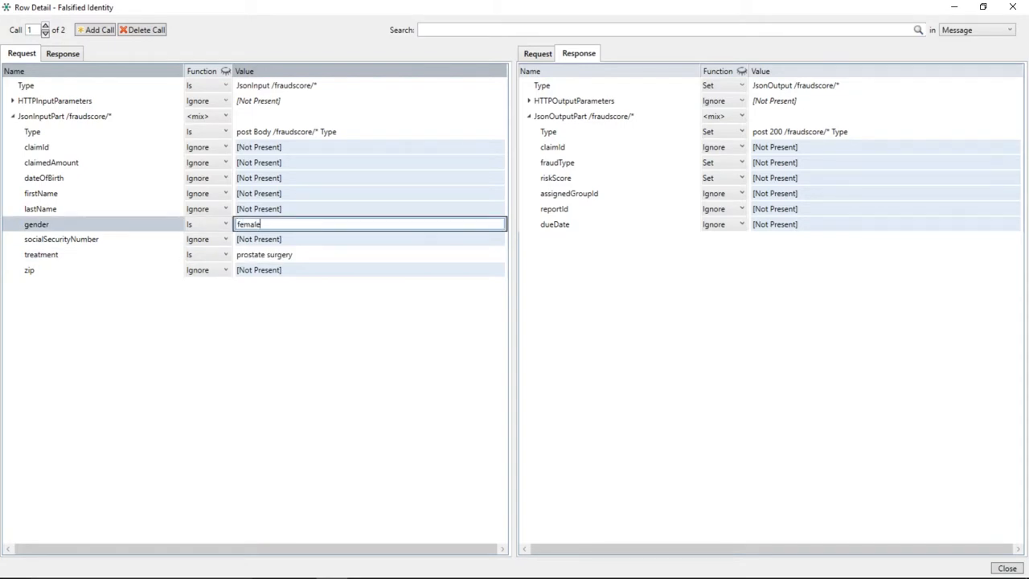
pyautogui.press('Return')
pyautogui.press('Return')
pyautogui.click(1012, 7)
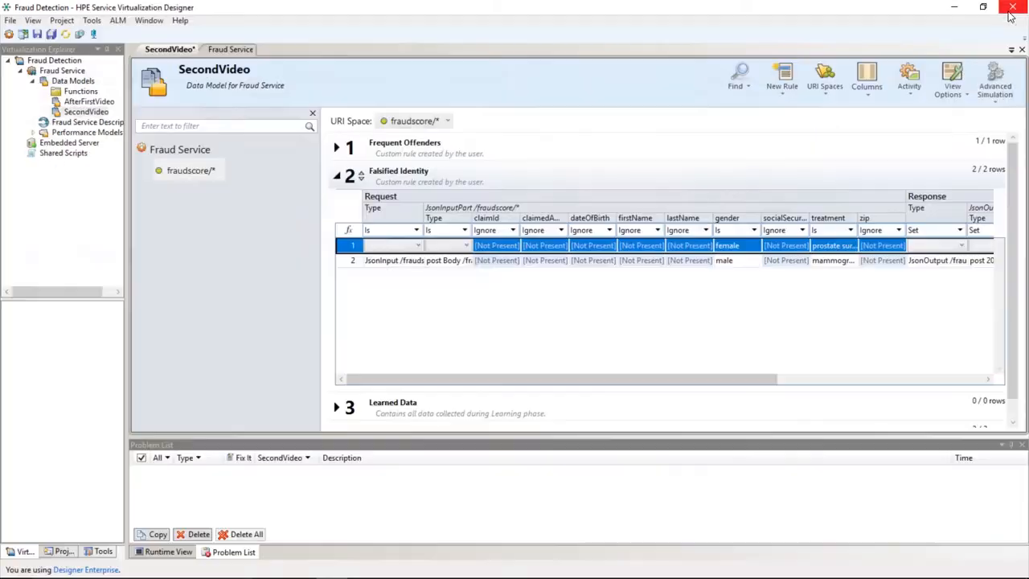
# - Save the project and start simulating the Fraud Service with the SecondVideo data model
pyautogui.click(50, 34)
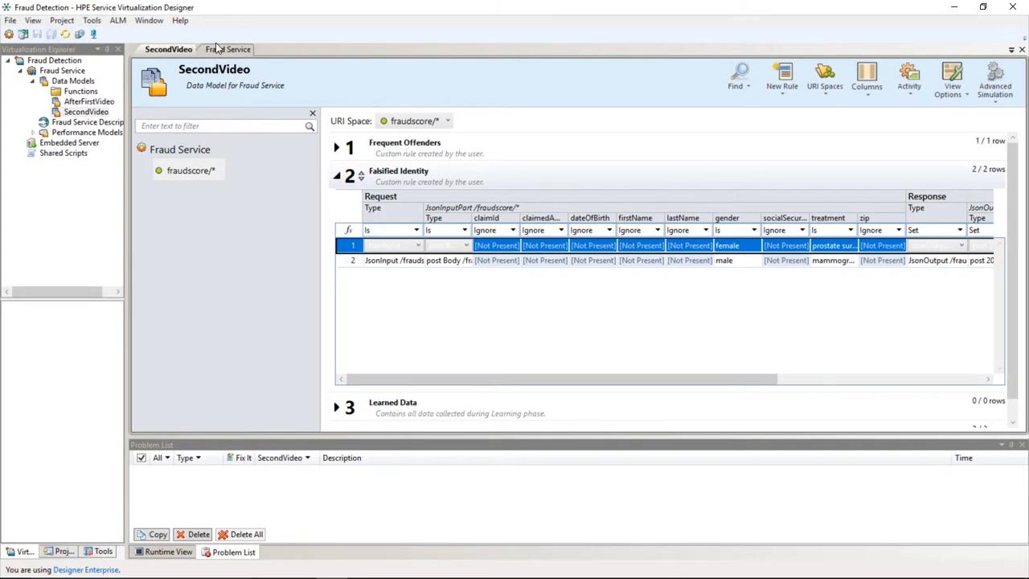
pyautogui.click(229, 49)
pyautogui.click(335, 137)
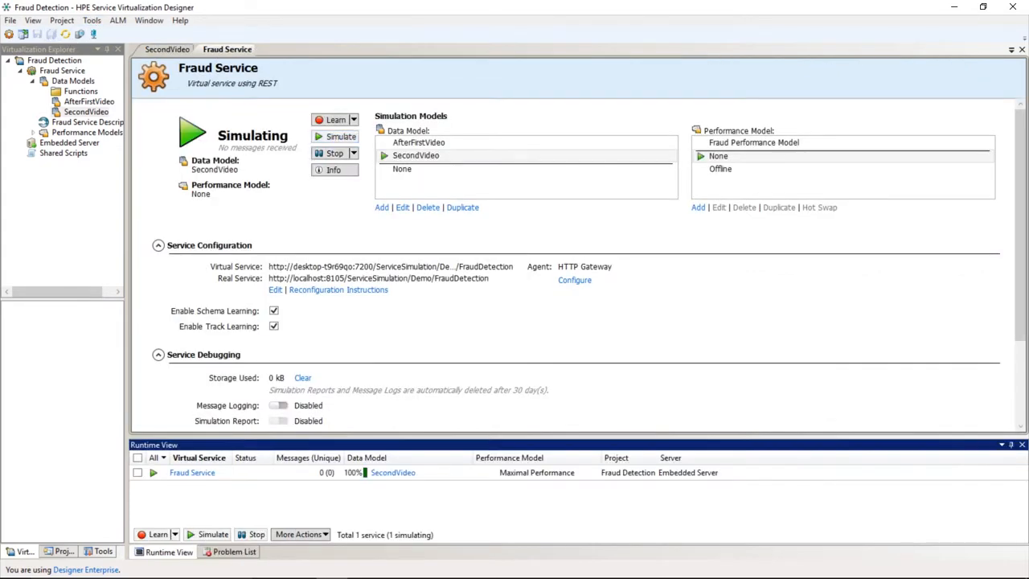
# - Launch the run-virtual health insurance demo client and move to the next claim
pyautogui.click(396, 566)
pyautogui.doubleClick(389, 371)
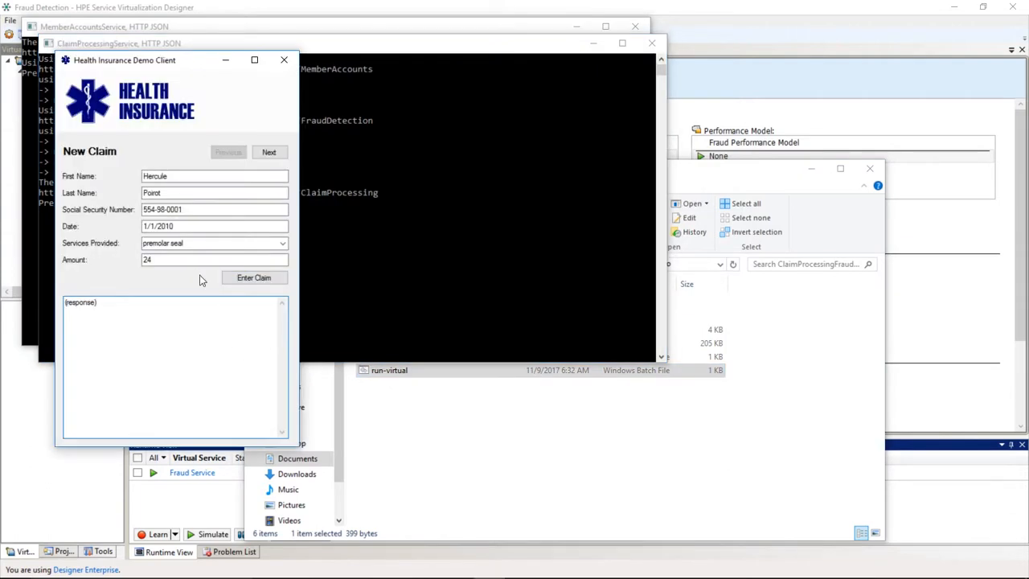
pyautogui.click(269, 152)
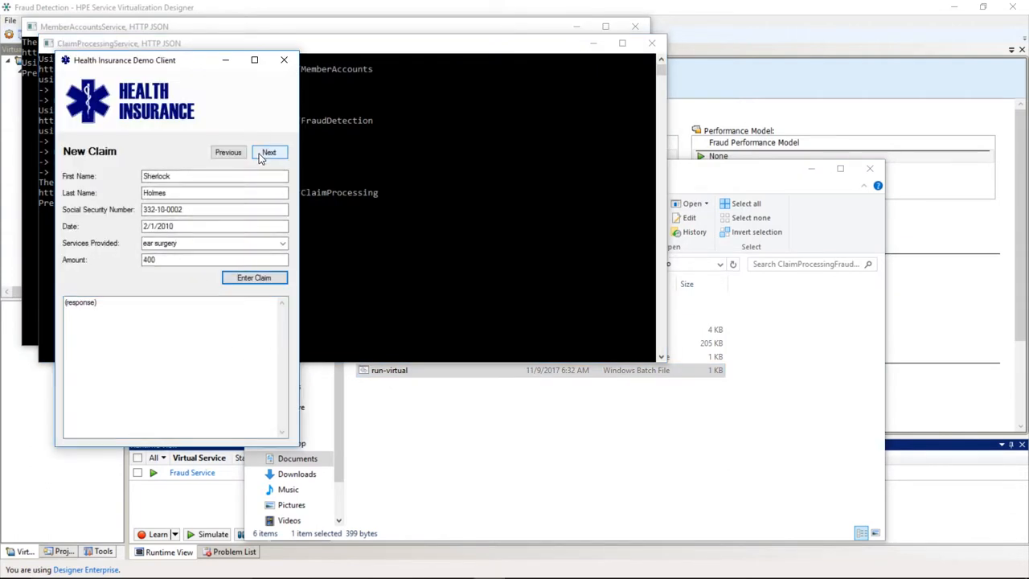
# - Submit the claim with mammography as the service provided and select the returned response text
pyautogui.click(202, 243)
pyautogui.write('mammography')
pyautogui.press('Return')
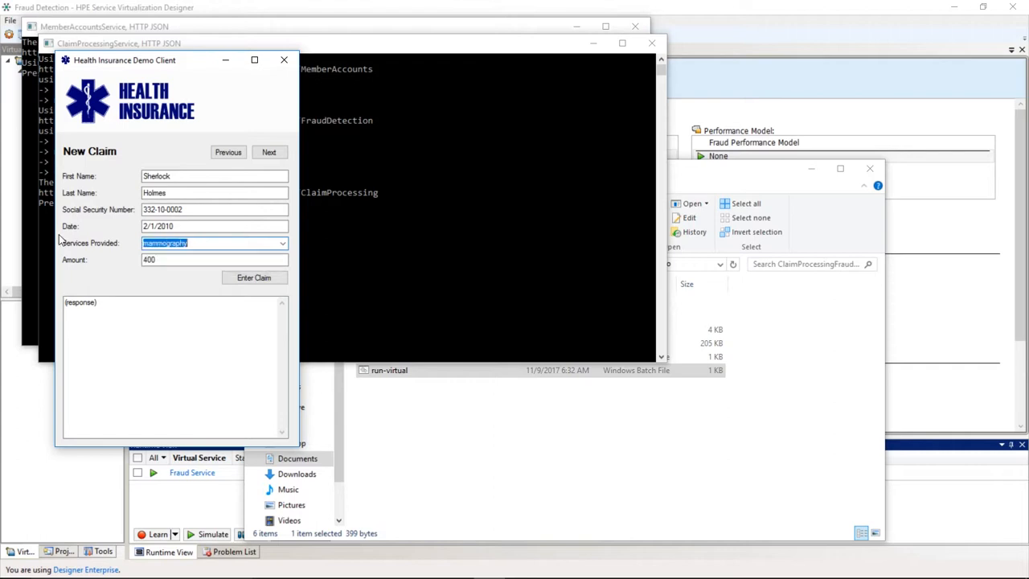
pyautogui.click(254, 279)
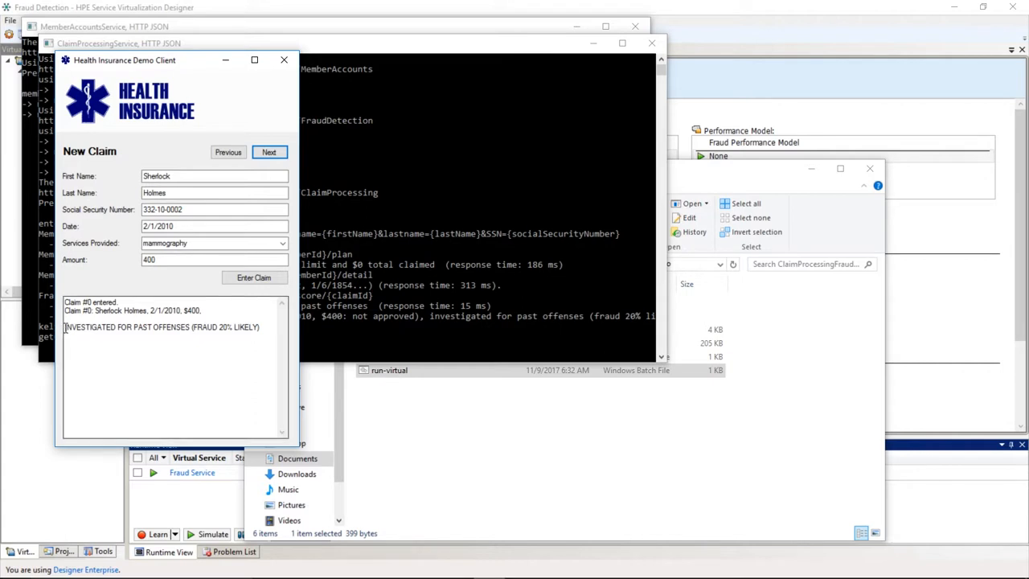
pyautogui.moveTo(66, 331); pyautogui.dragTo(267, 325)
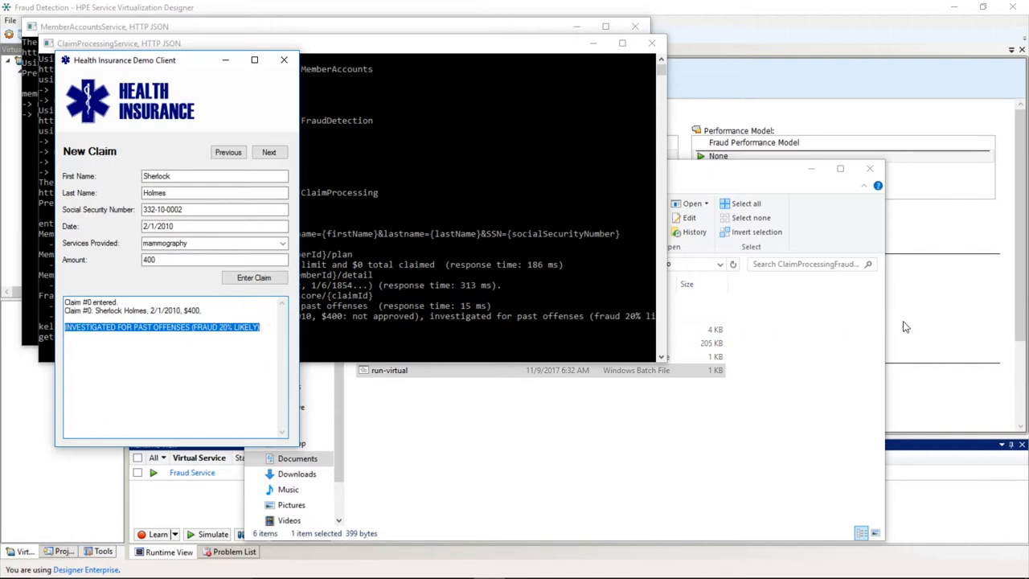
pyautogui.click(939, 320)
# - Return to the SecondVideo data model and turn on the Simulation Preview pane
pyautogui.click(165, 50)
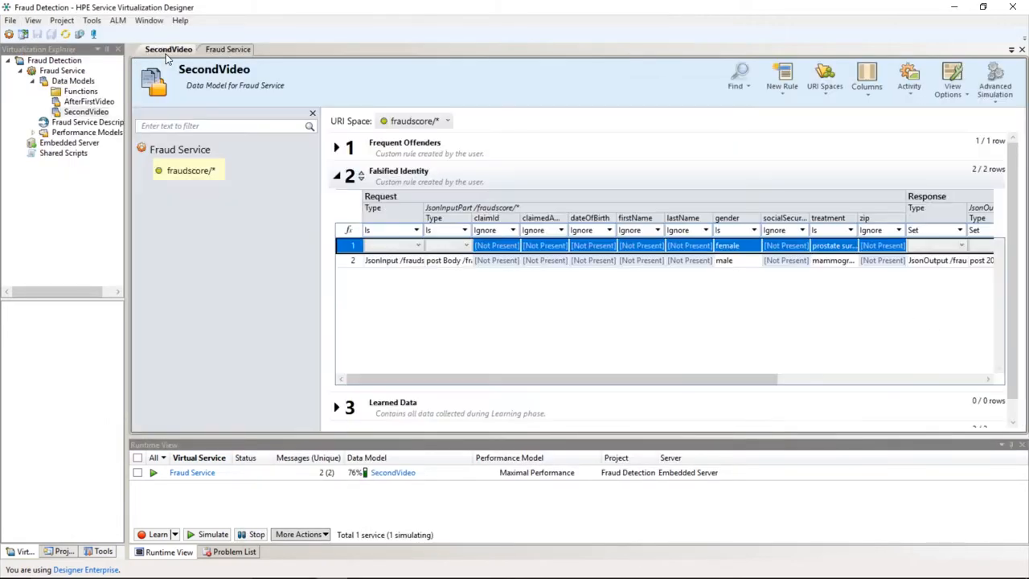
pyautogui.click(954, 77)
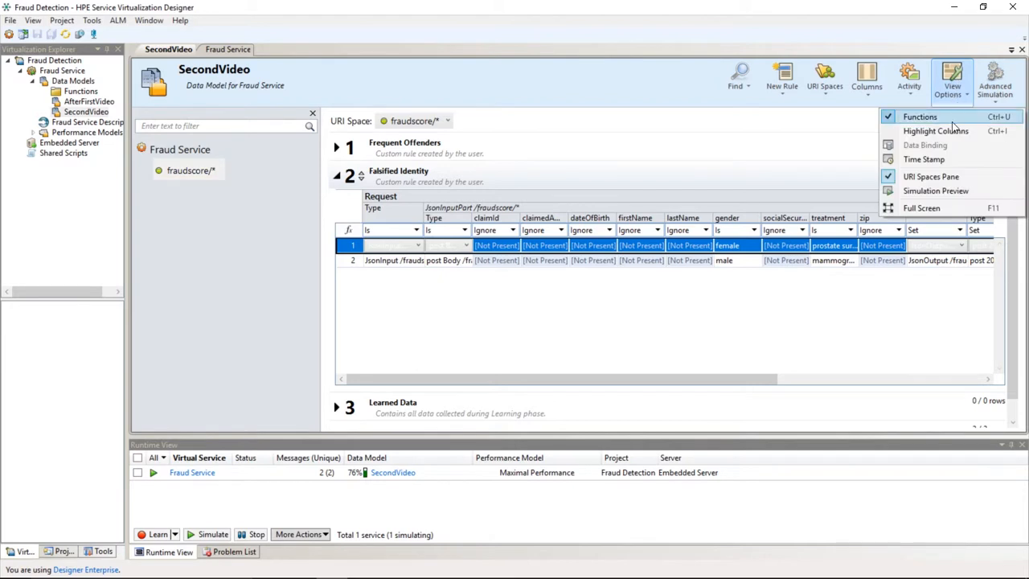
pyautogui.click(946, 194)
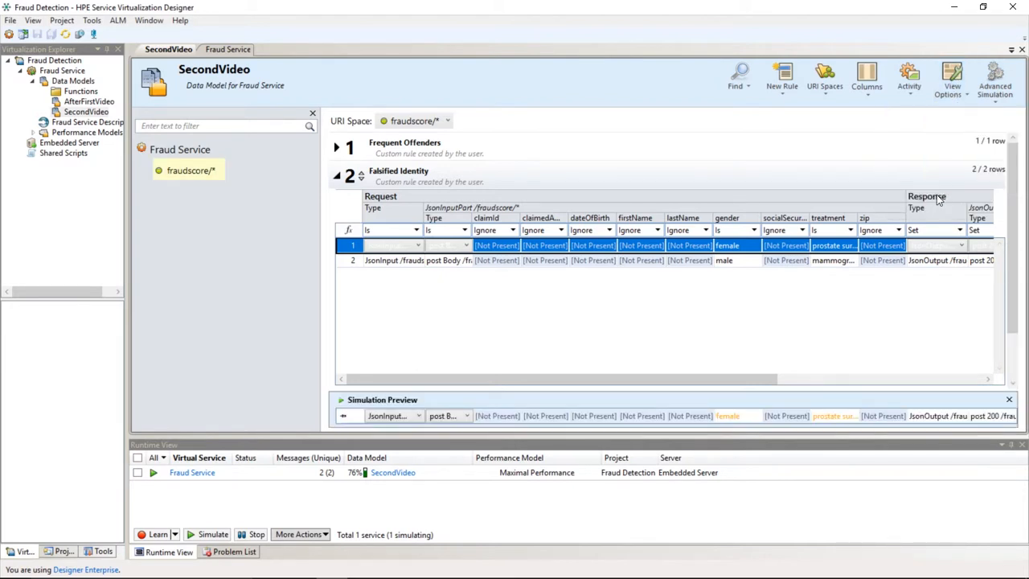
# - Switch to full screen and hide the claimId, claimedAmount, dateOfBirth, firstName, lastName, zip, response claimId, assignedGroupId, reportId and dueDate columns
pyautogui.press('F11')
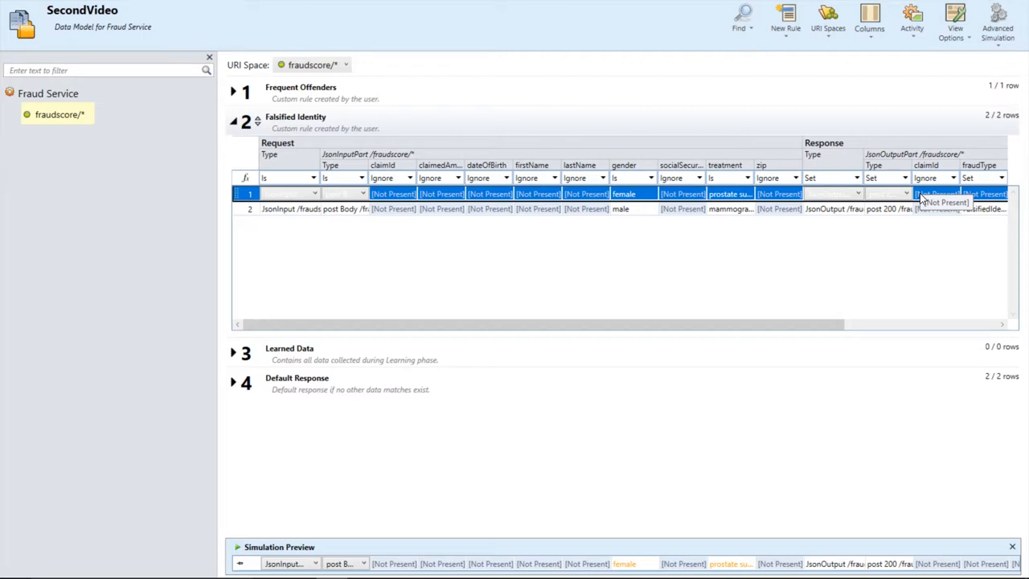
pyautogui.rightClick(614, 148)
pyautogui.click(641, 181)
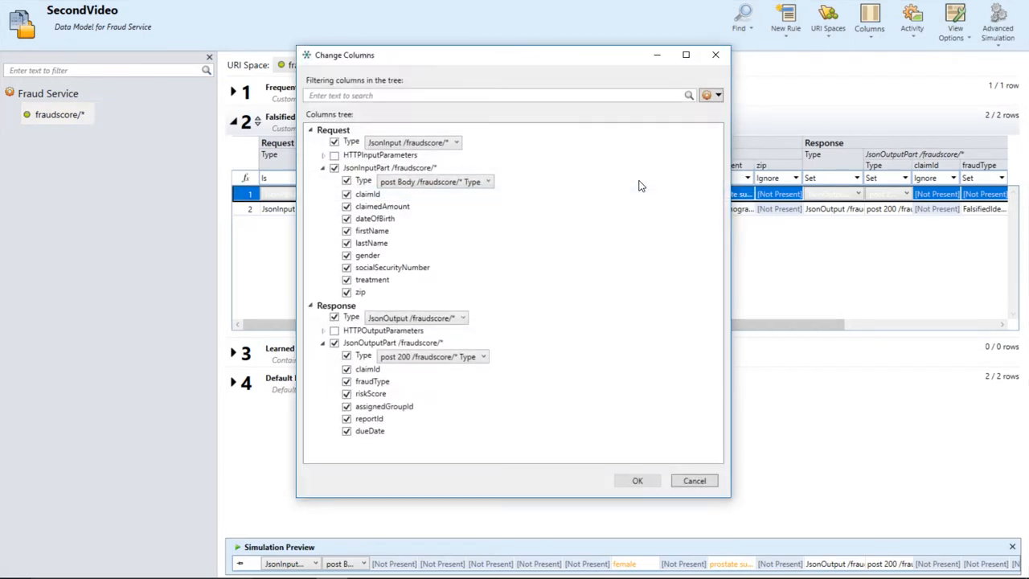
pyautogui.click(347, 194)
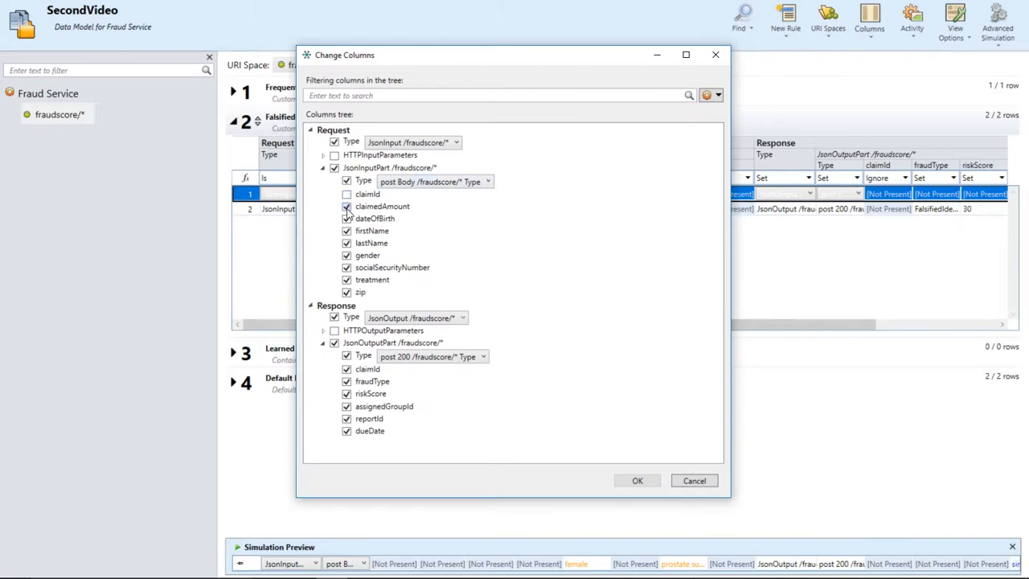
pyautogui.click(346, 207)
pyautogui.click(346, 218)
pyautogui.click(347, 230)
pyautogui.click(346, 242)
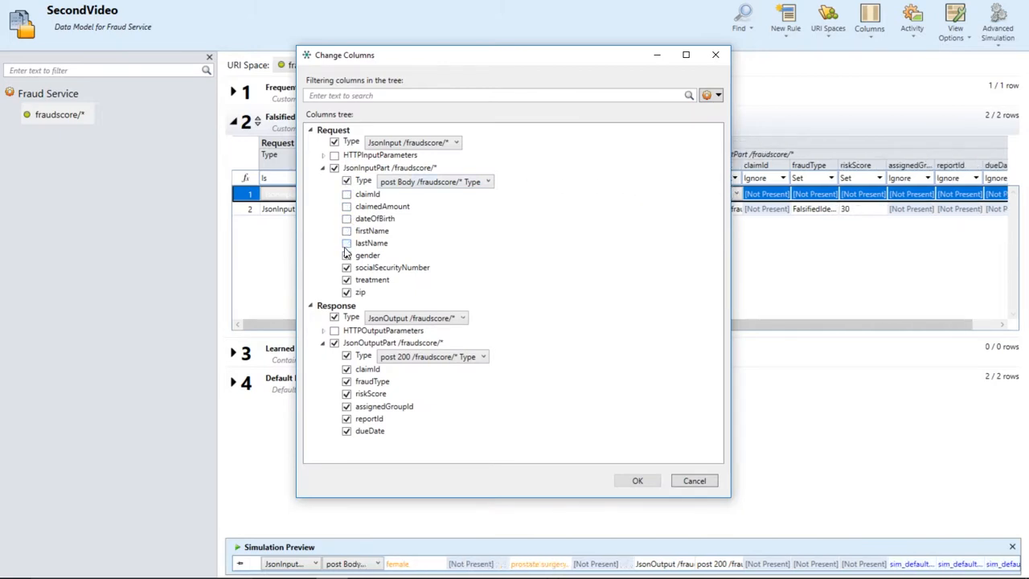
pyautogui.click(346, 292)
pyautogui.click(346, 369)
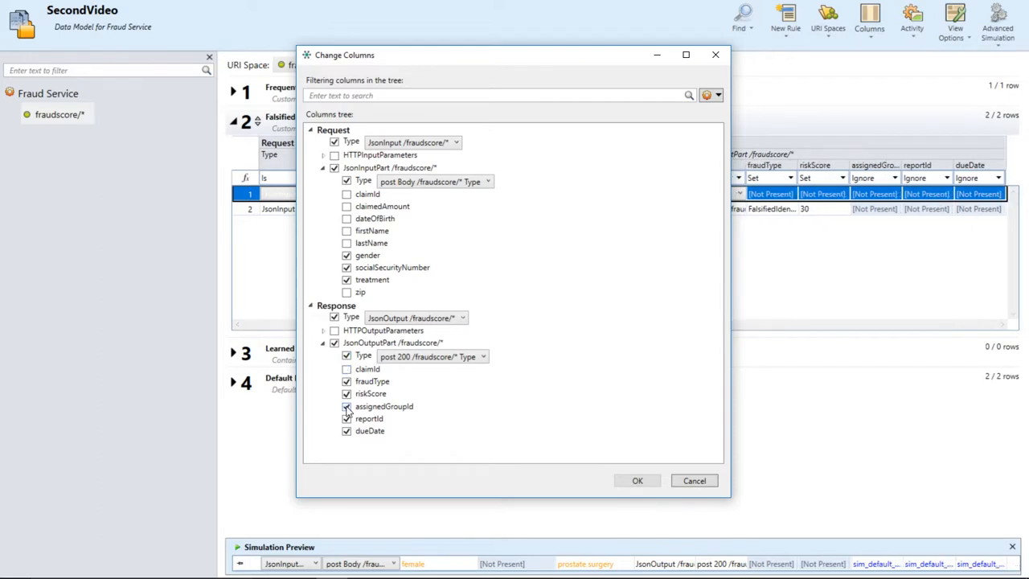
pyautogui.click(347, 406)
pyautogui.click(346, 418)
pyautogui.click(347, 431)
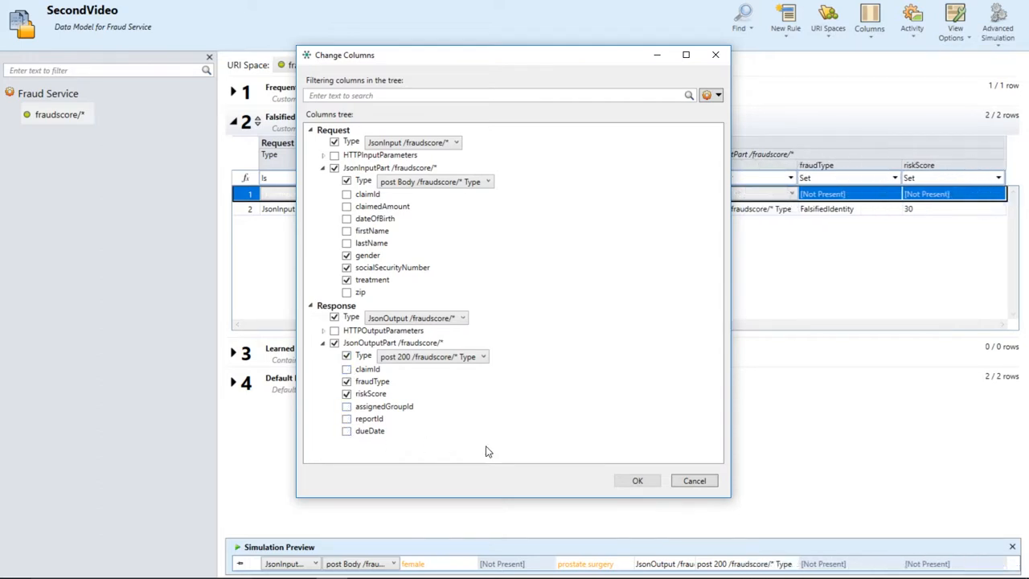
pyautogui.click(637, 480)
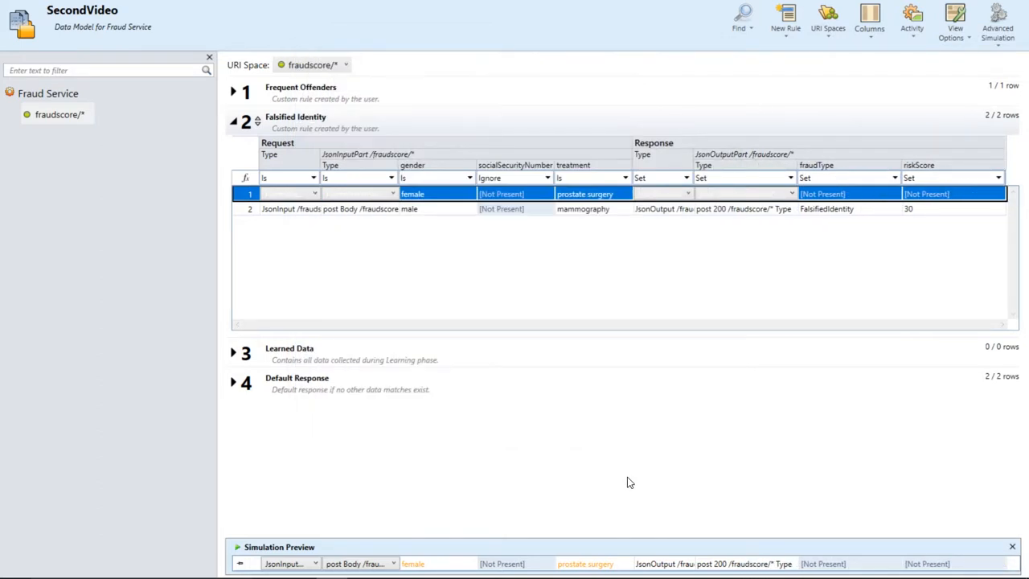
# - Select the mammography row and paste the claimant's social security number into the Simulation Preview
pyautogui.click(441, 212)
pyautogui.write('332-10-0002')
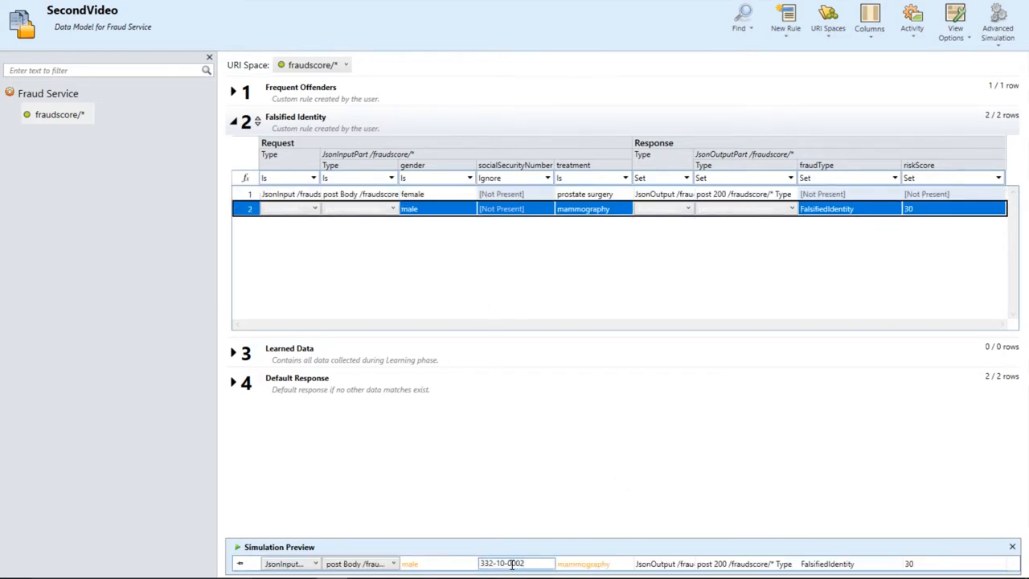
pyautogui.press('Return')
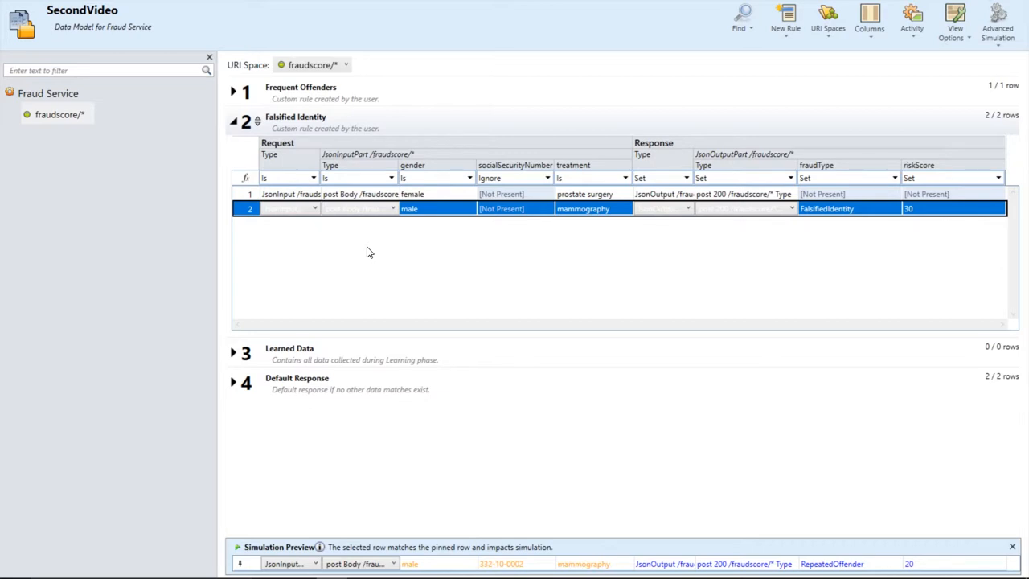
# - Move the Falsified Identity rule above Frequent Offenders
pyautogui.click(257, 122)
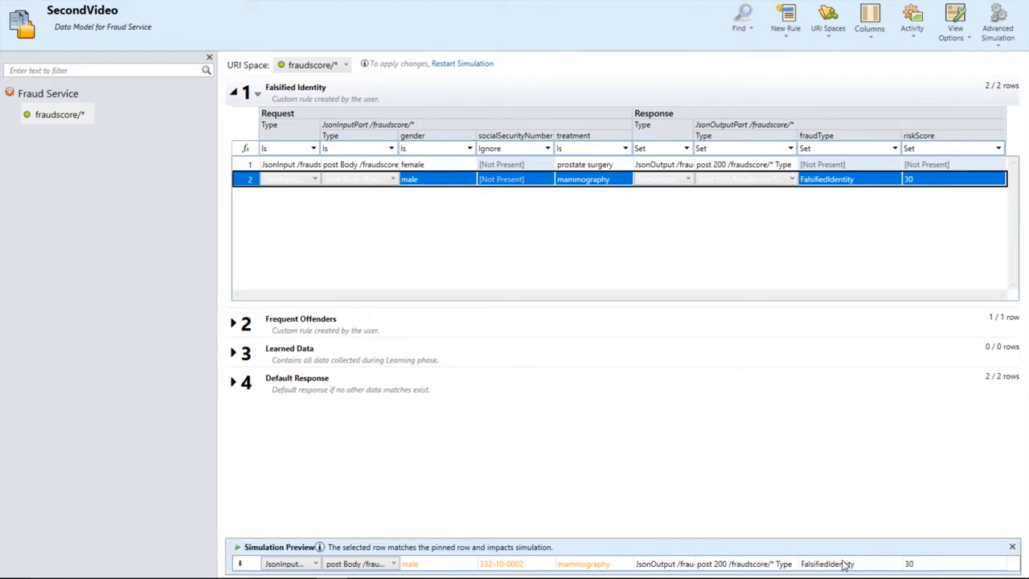
# - In the Simulation Preview, change the claim's gender to female and treatment to prostate surgery
pyautogui.tripleClick(435, 562)
pyautogui.write('female')
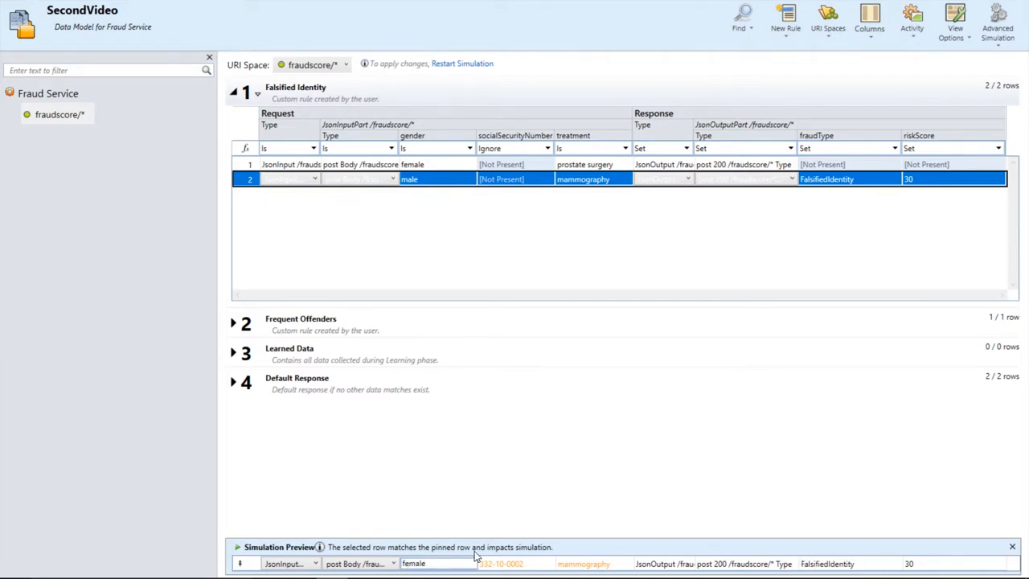
pyautogui.tripleClick(577, 565)
pyautogui.write('prostate surgery')
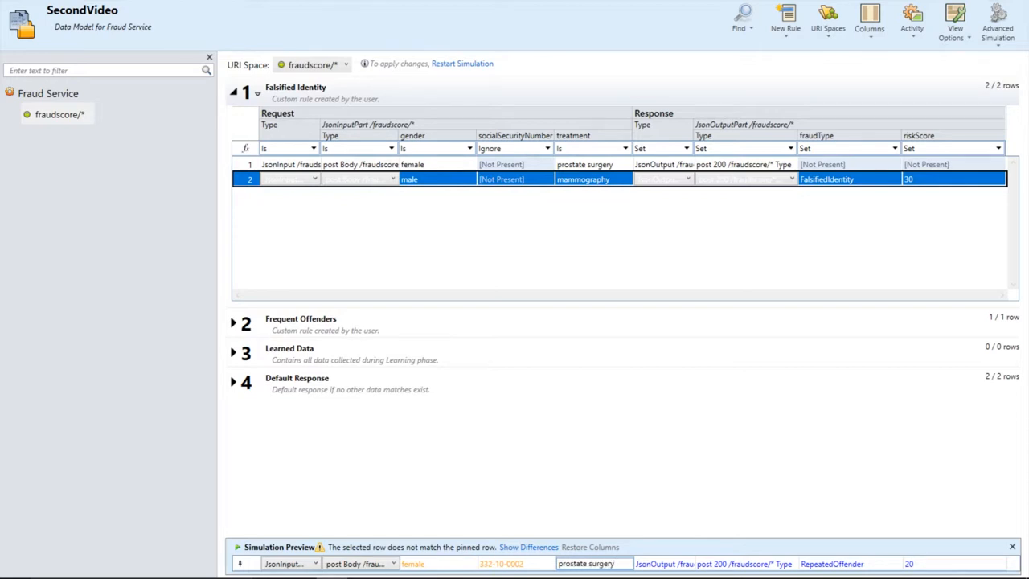
pyautogui.press('Return')
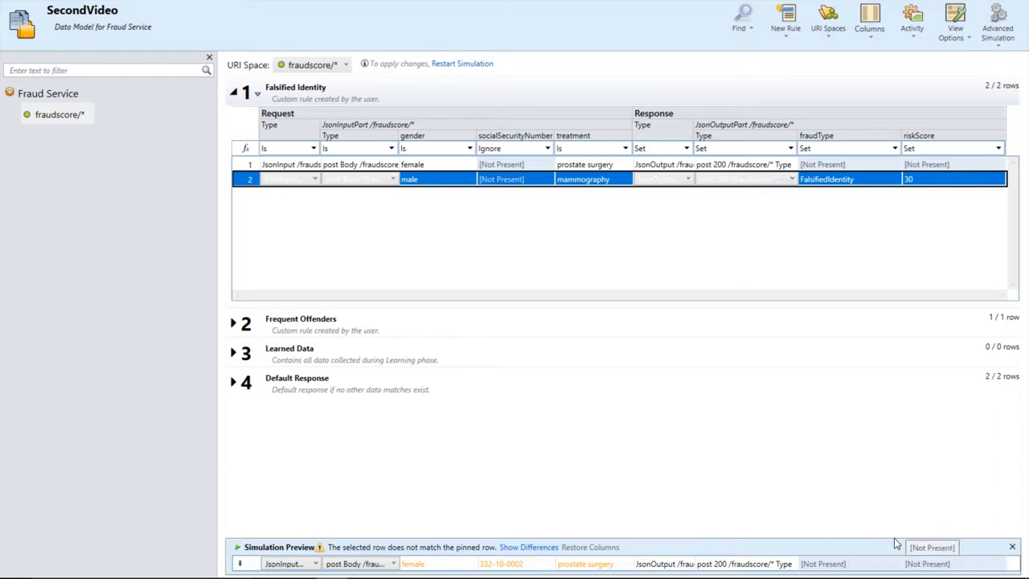
# - Set the prostate surgery row's fraudType to FalsifiedIdentity and its riskScore to 30
pyautogui.click(859, 181)
pyautogui.hotkey('ctrl', 'c')
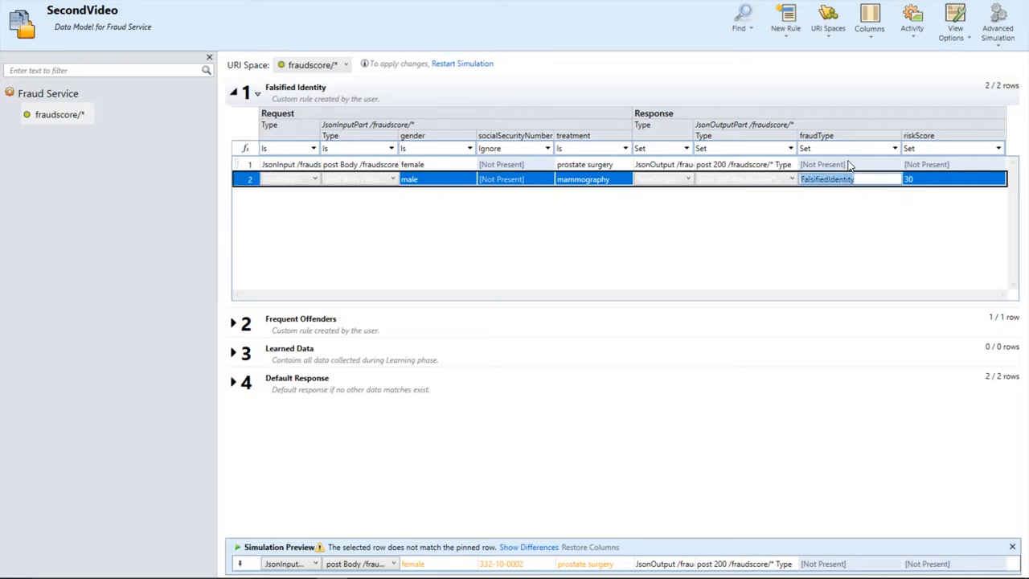
pyautogui.click(849, 165)
pyautogui.hotkey('ctrl', 'v')
pyautogui.click(933, 165)
pyautogui.write('3')
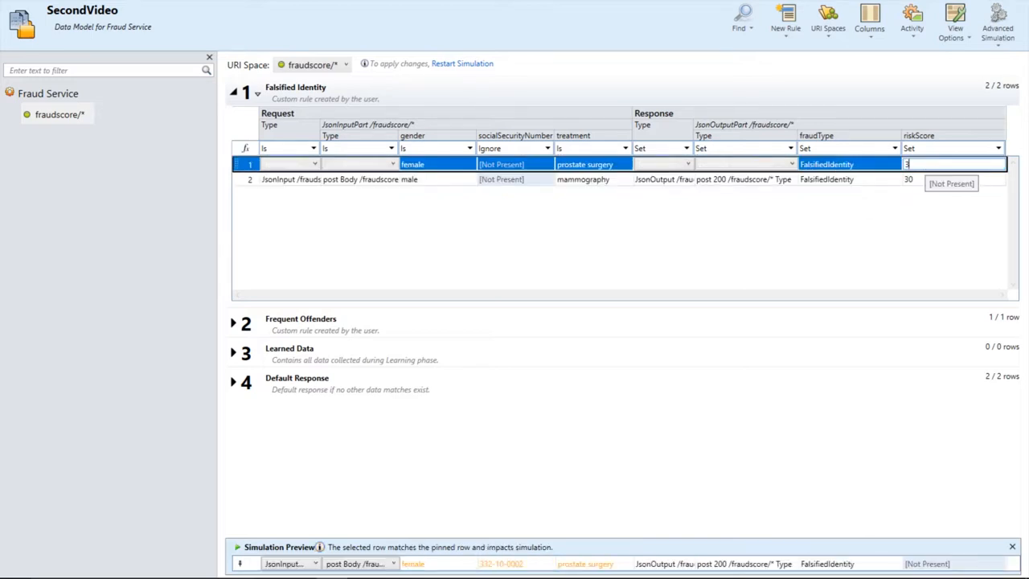
pyautogui.write('0')
pyautogui.press('Return')
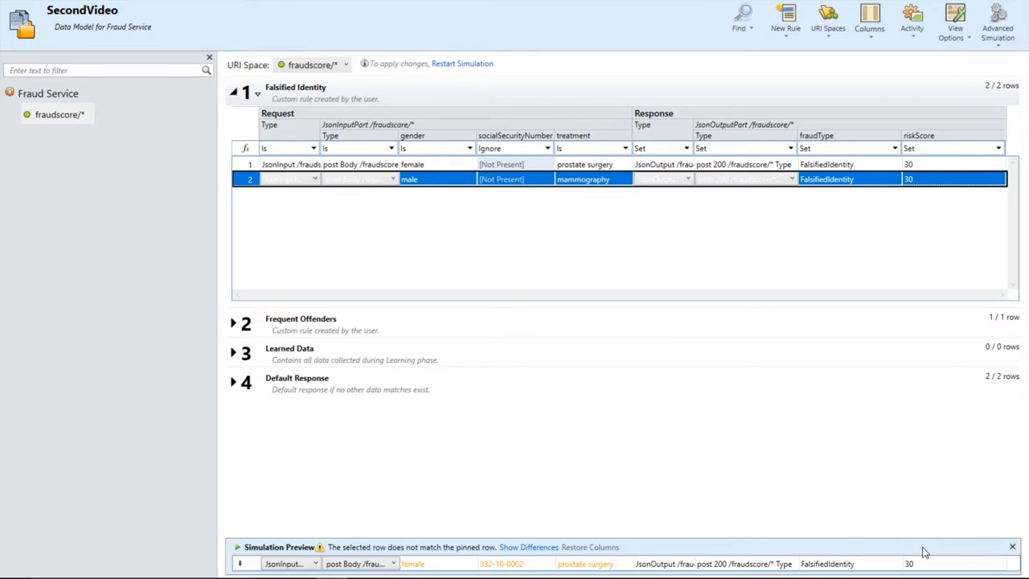
# - Close the Simulation Preview and restart the simulation to apply the changes
pyautogui.click(1011, 547)
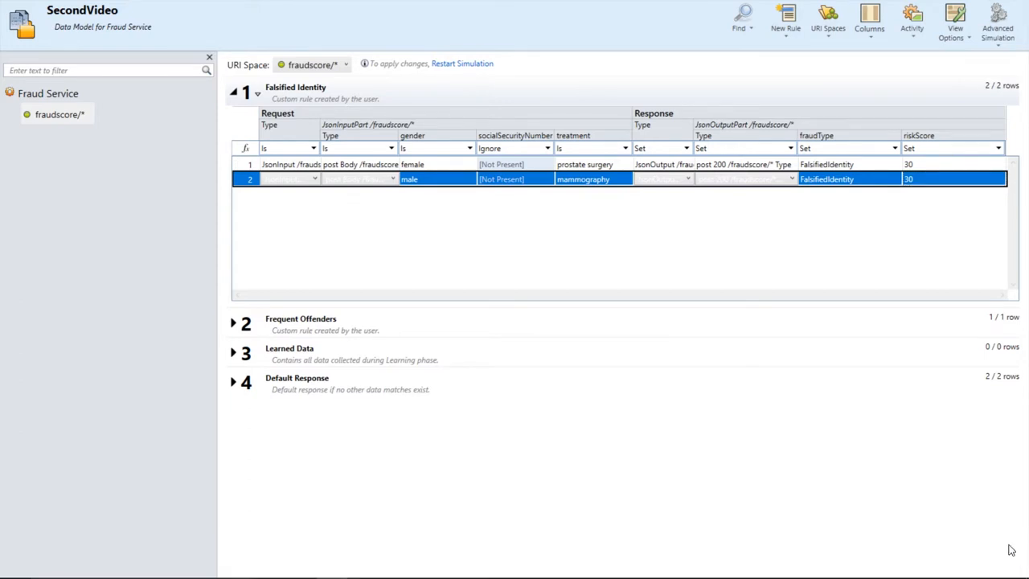
pyautogui.click(474, 66)
# - Switch to the Health Insurance Demo Client and enter the current claim again
pyautogui.hotkey('alt', 'Tab')
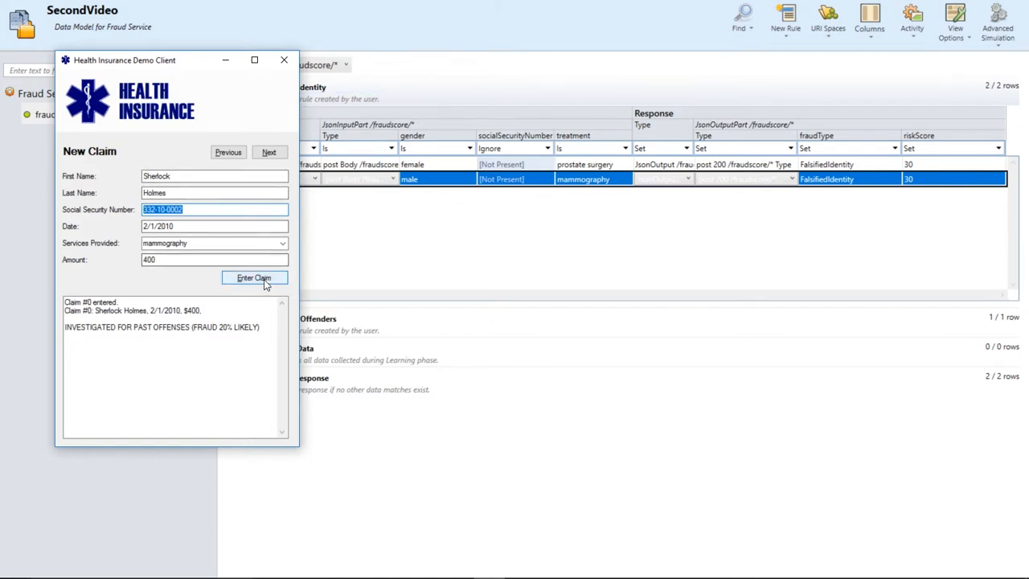
pyautogui.click(255, 278)
pyautogui.moveTo(66, 332); pyautogui.dragTo(280, 326)
pyautogui.click(201, 176)
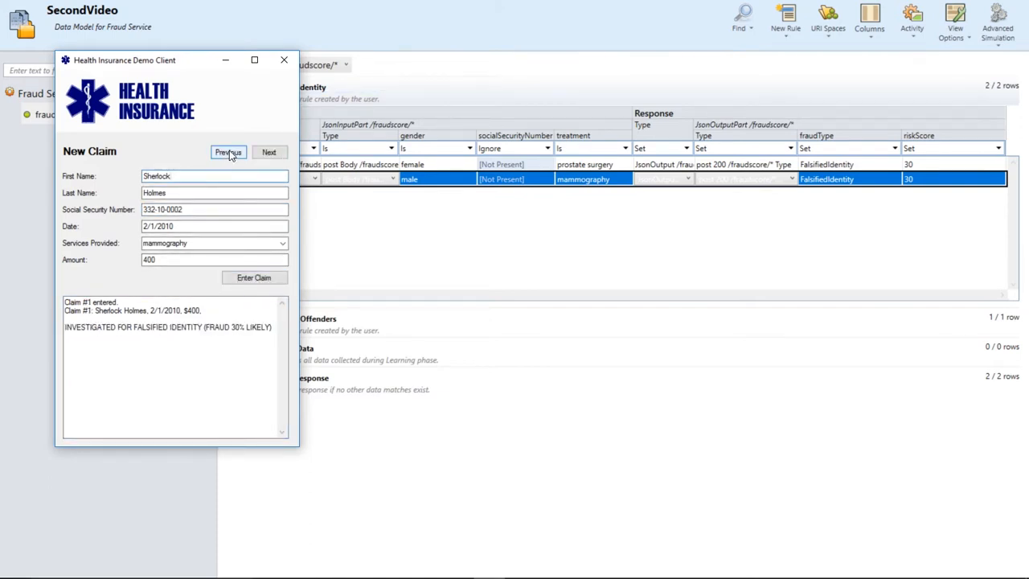
# - Go to the previous claim and change the claimant's first name and social security number
pyautogui.click(228, 152)
pyautogui.doubleClick(178, 174)
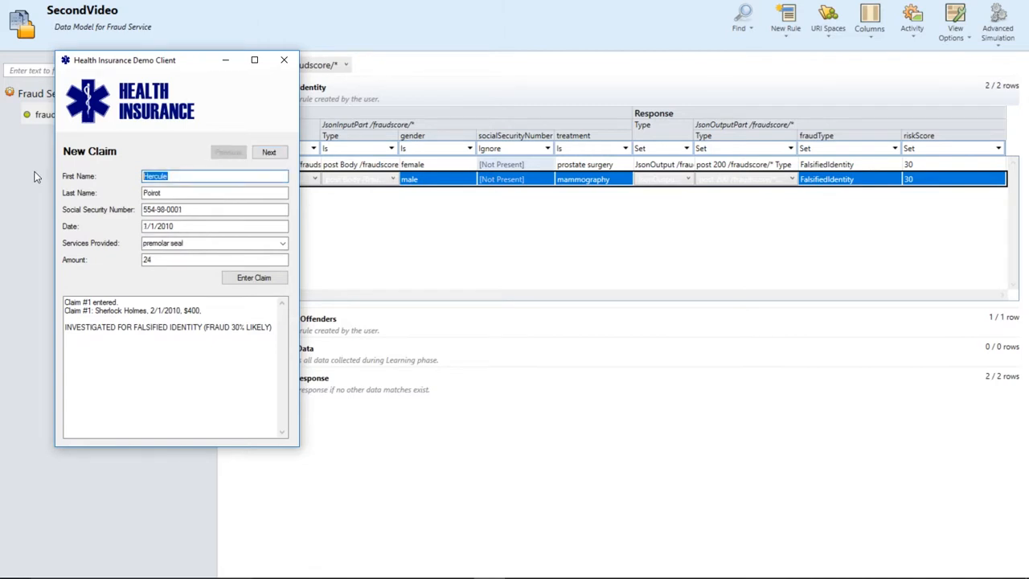
pyautogui.write('Agatha')
pyautogui.moveTo(174, 210); pyautogui.dragTo(178, 210)
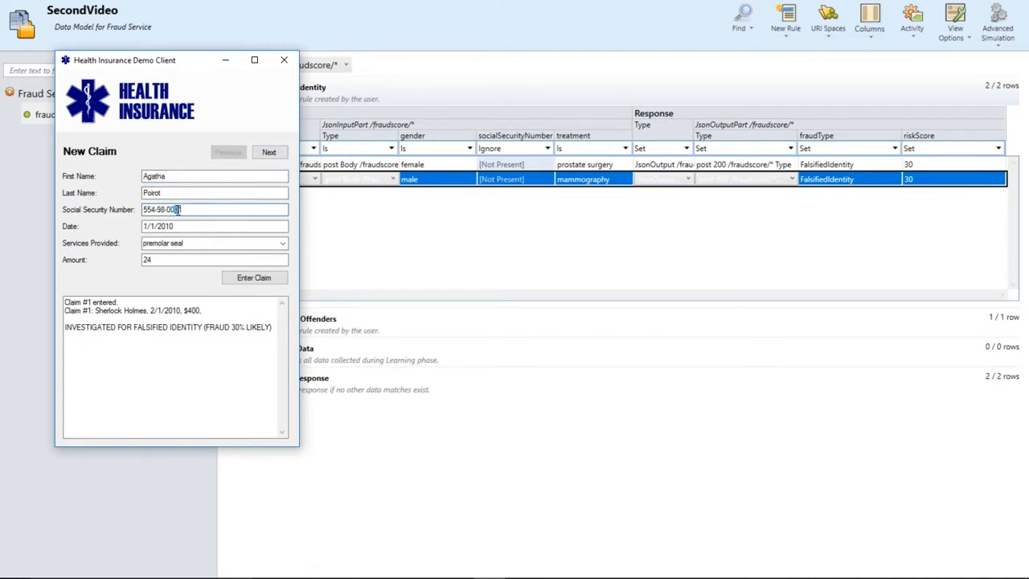
pyautogui.write('11')
# - Set the services provided to prostate surgery and enter the claim
pyautogui.click(199, 243)
pyautogui.scroll(-1, 199, 243)
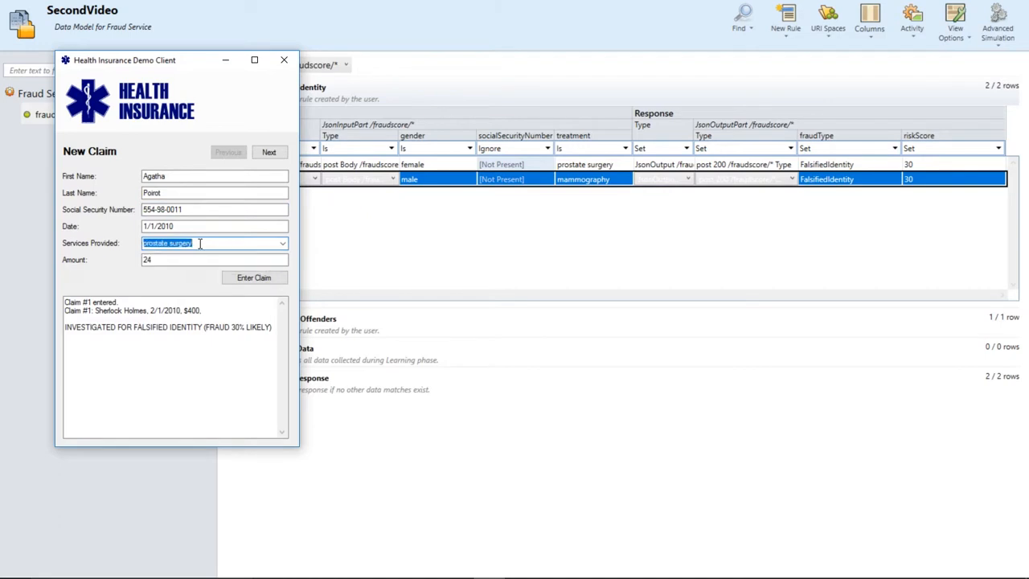
pyautogui.click(256, 279)
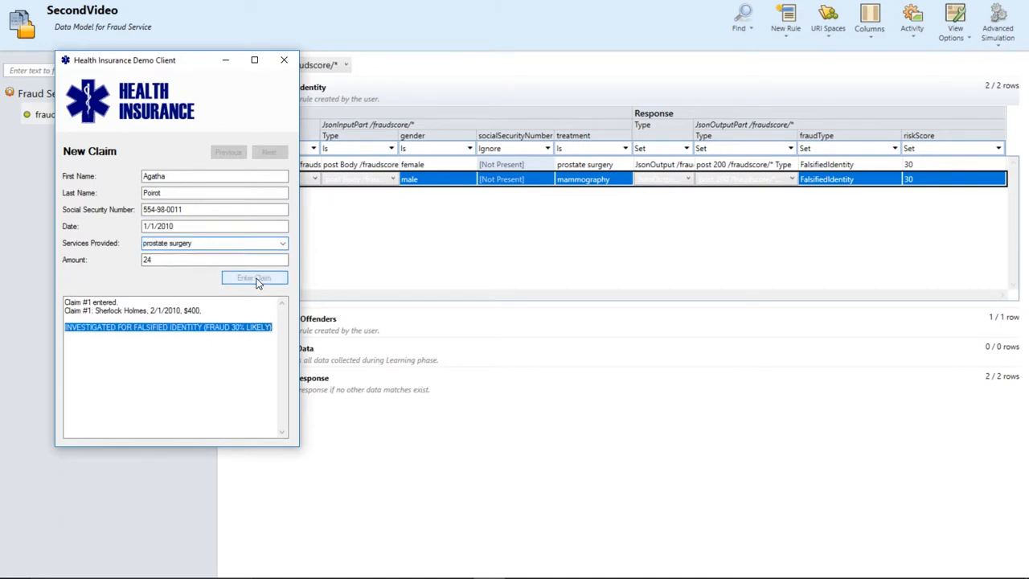
pyautogui.moveTo(65, 327); pyautogui.dragTo(296, 324)
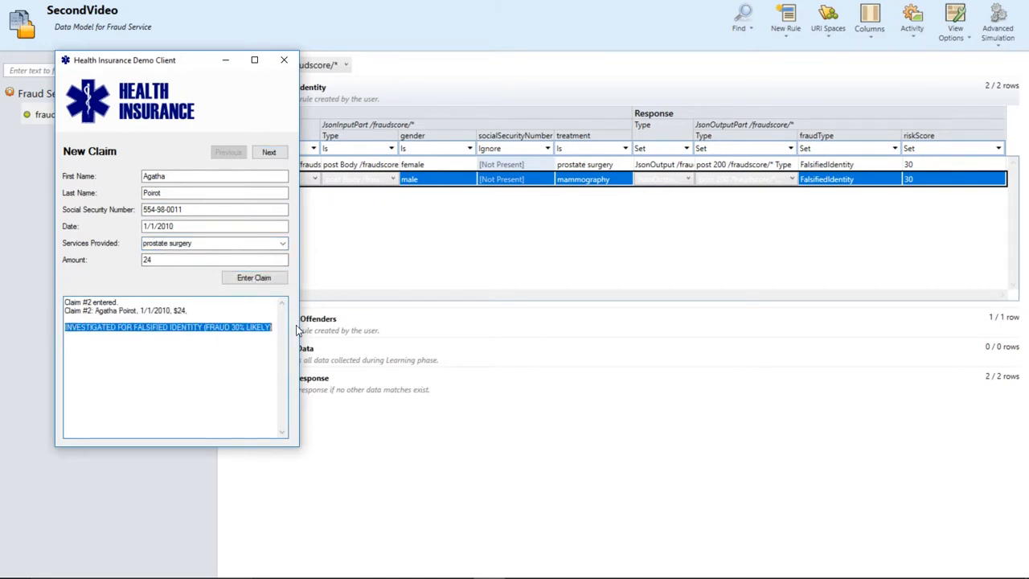
pyautogui.click(236, 344)
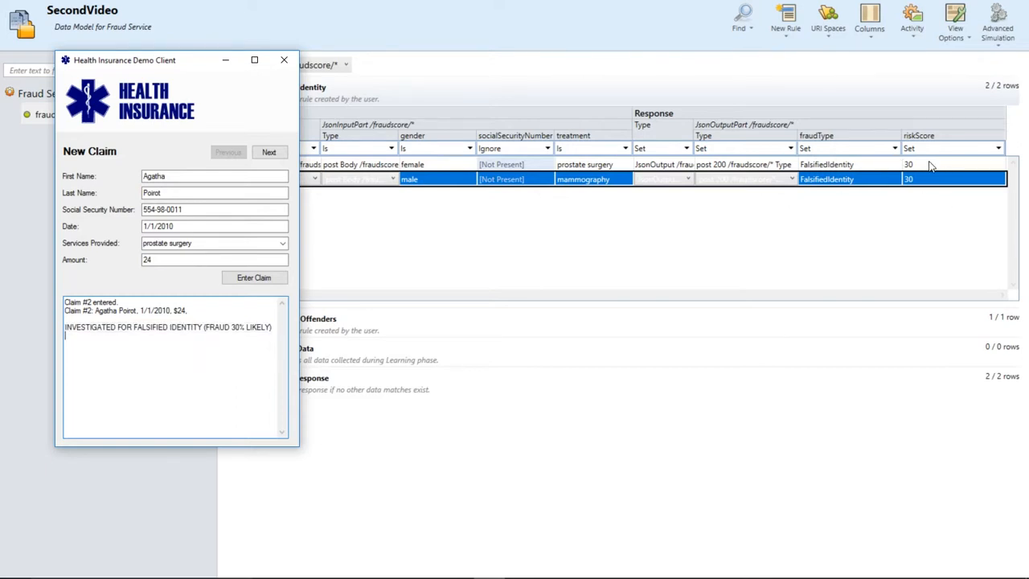
# - Review the Falsified Identity and Frequent Offenders rules in the data model
pyautogui.click(338, 269)
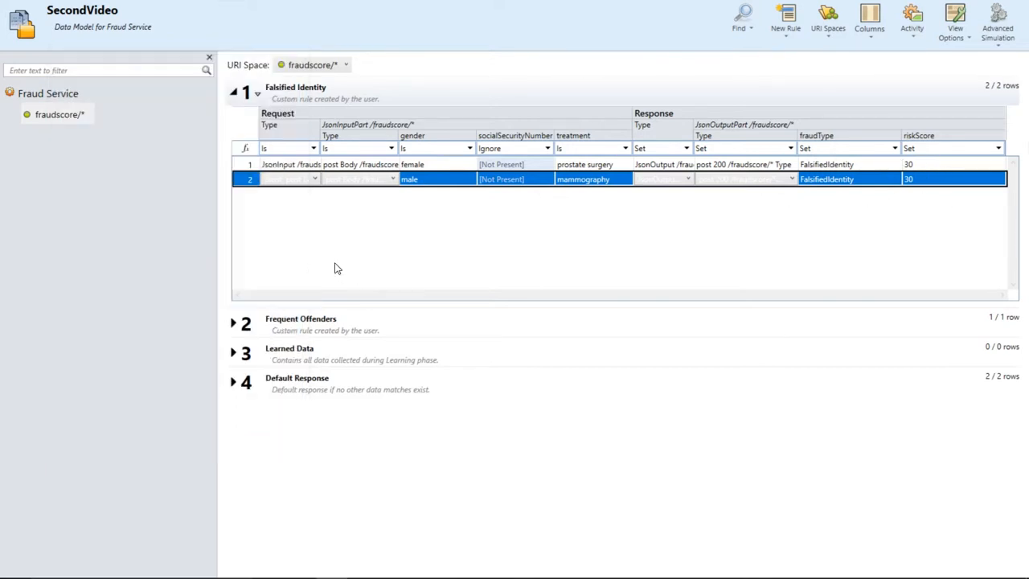
pyautogui.click(234, 93)
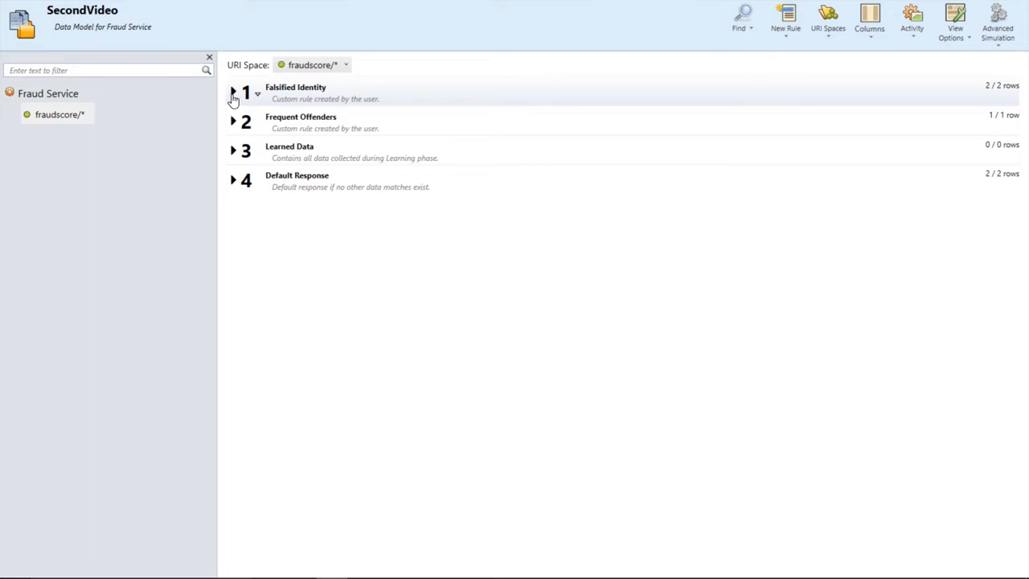
pyautogui.click(233, 93)
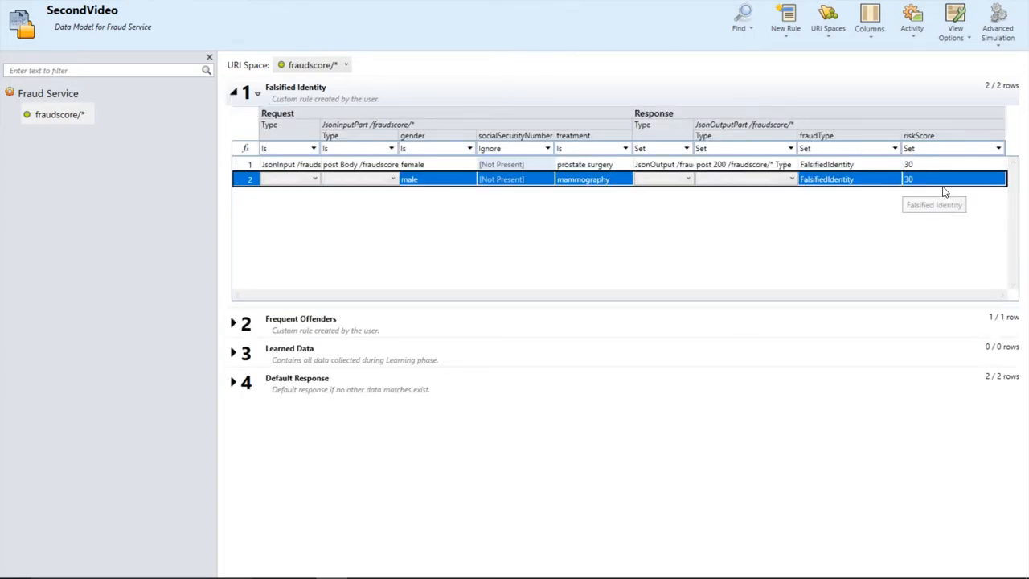
pyautogui.click(233, 324)
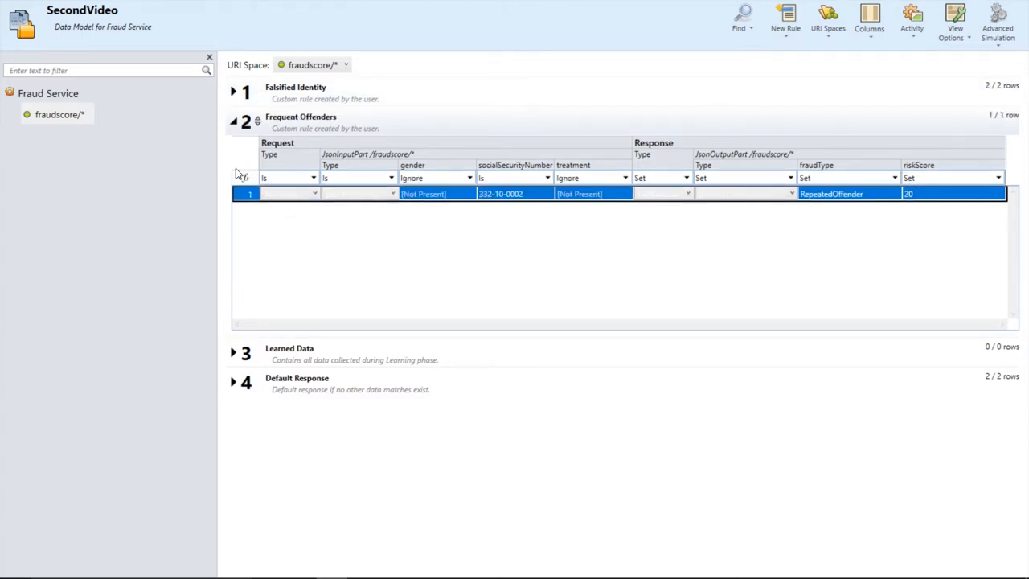
pyautogui.click(234, 125)
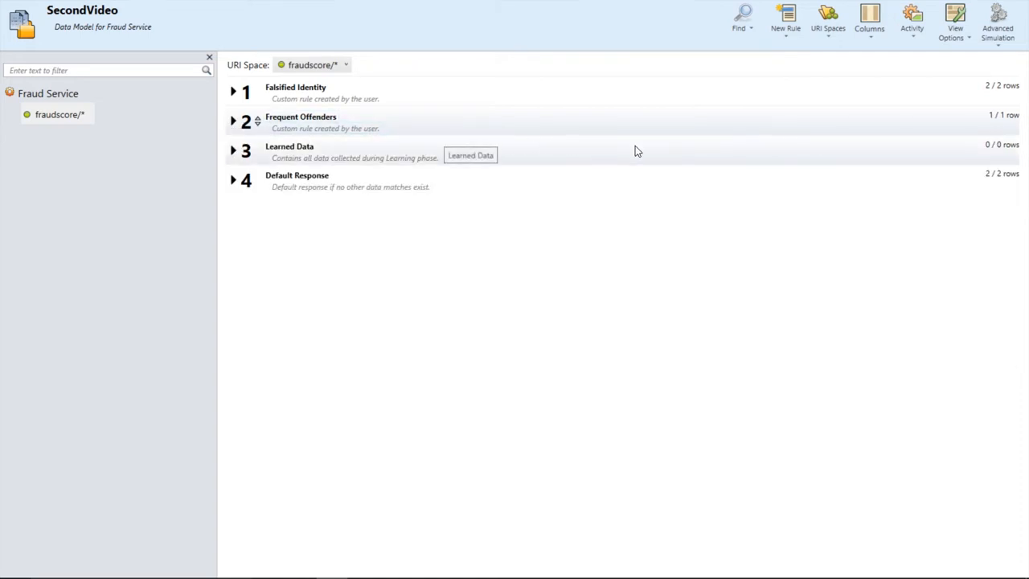
# - Add a new rule at the top named Risk Score Calculation
pyautogui.click(613, 98)
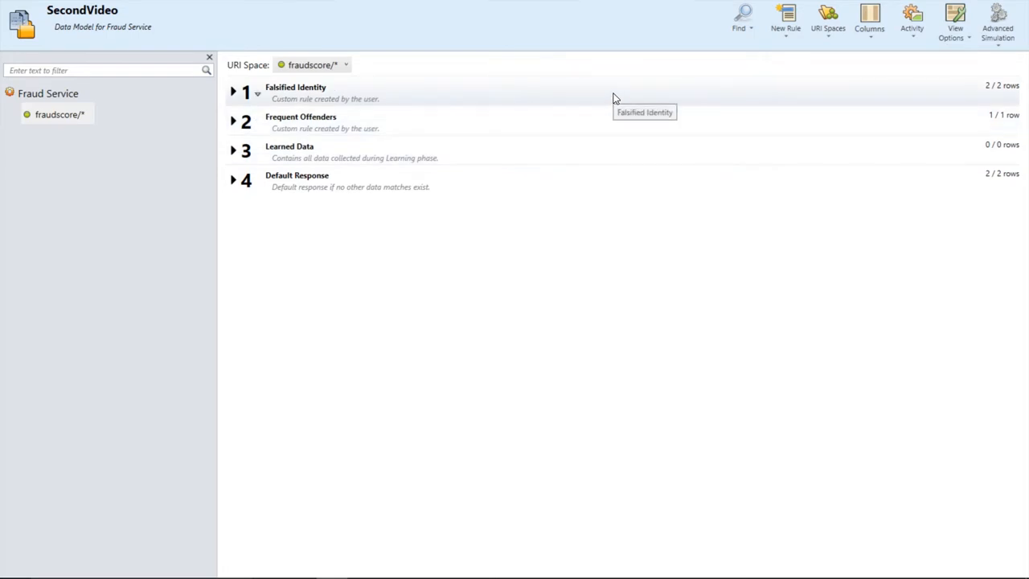
pyautogui.click(775, 44)
pyautogui.click(773, 62)
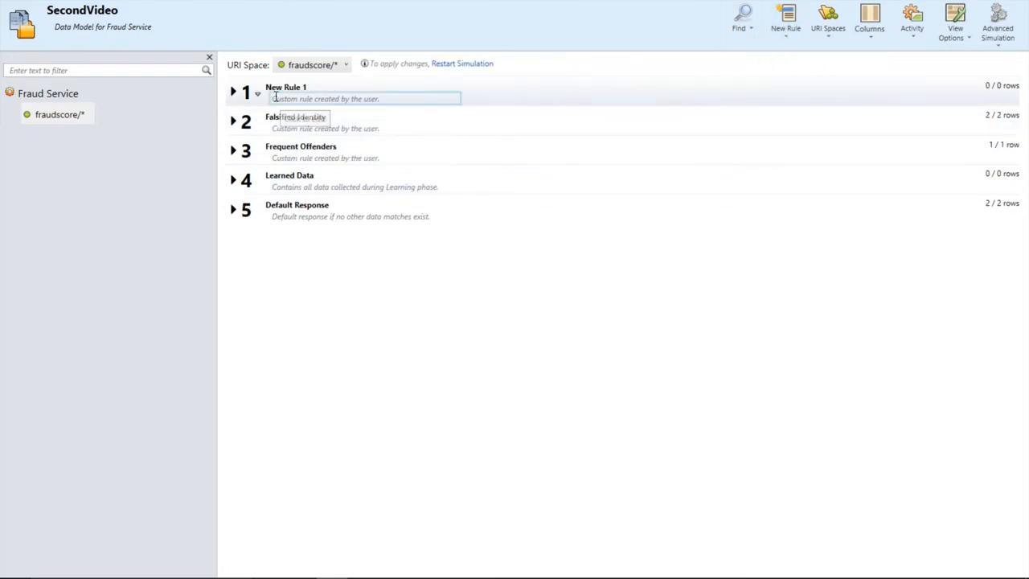
pyautogui.write('Risk S')
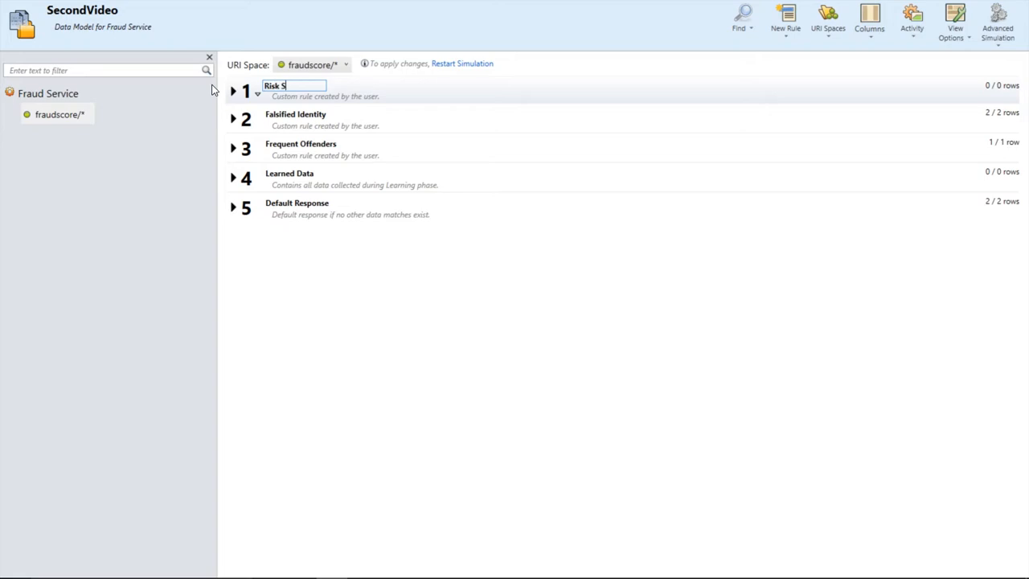
pyautogui.write('core Calculation')
pyautogui.press('Return')
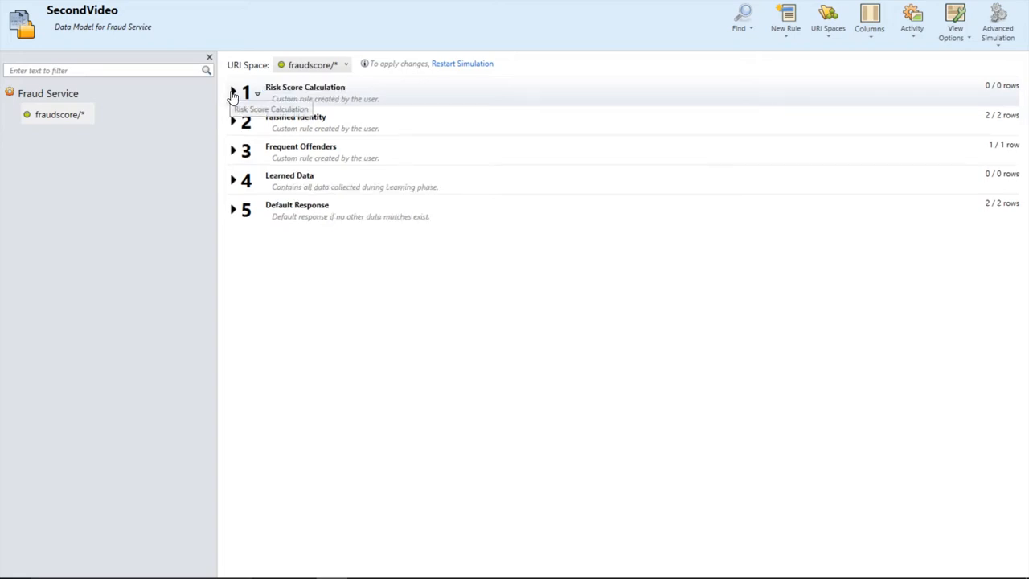
# - Open the row detail of the Risk Score Calculation rule's first row
pyautogui.click(233, 92)
pyautogui.click(292, 167)
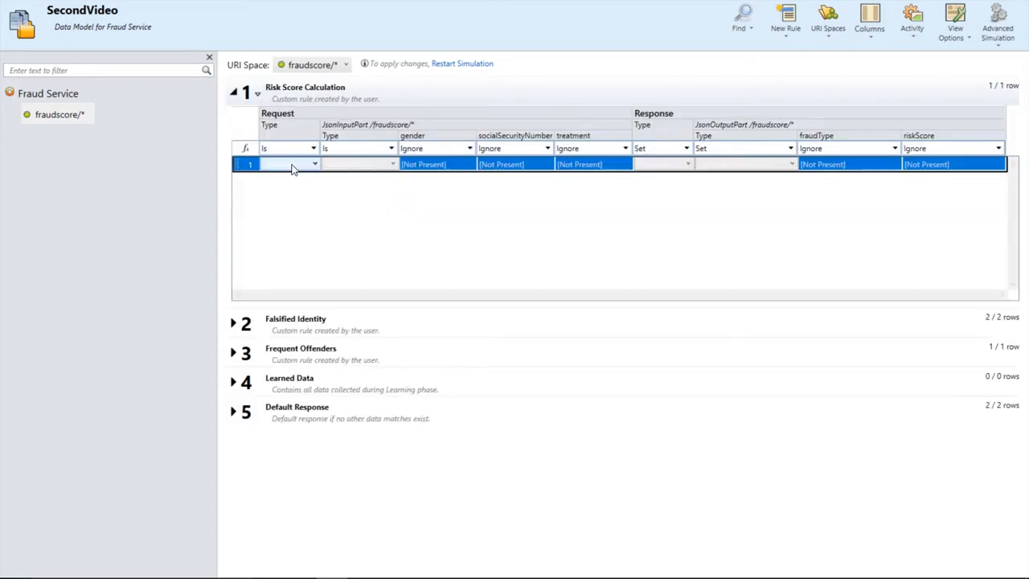
pyautogui.rightClick(455, 166)
pyautogui.click(521, 433)
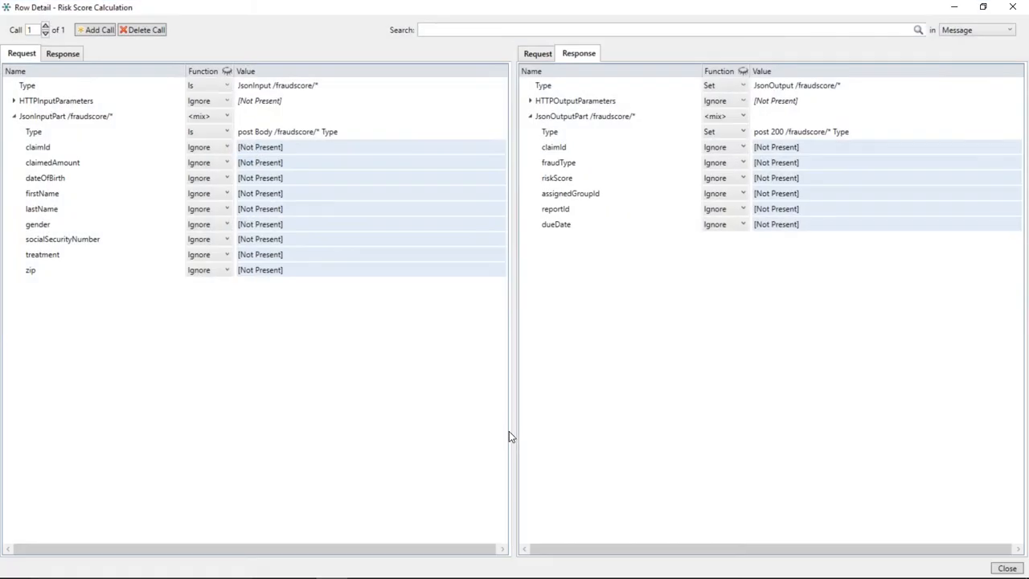
# - Set the response fraudType to Is Unspecific and the riskScore to 0
pyautogui.click(730, 164)
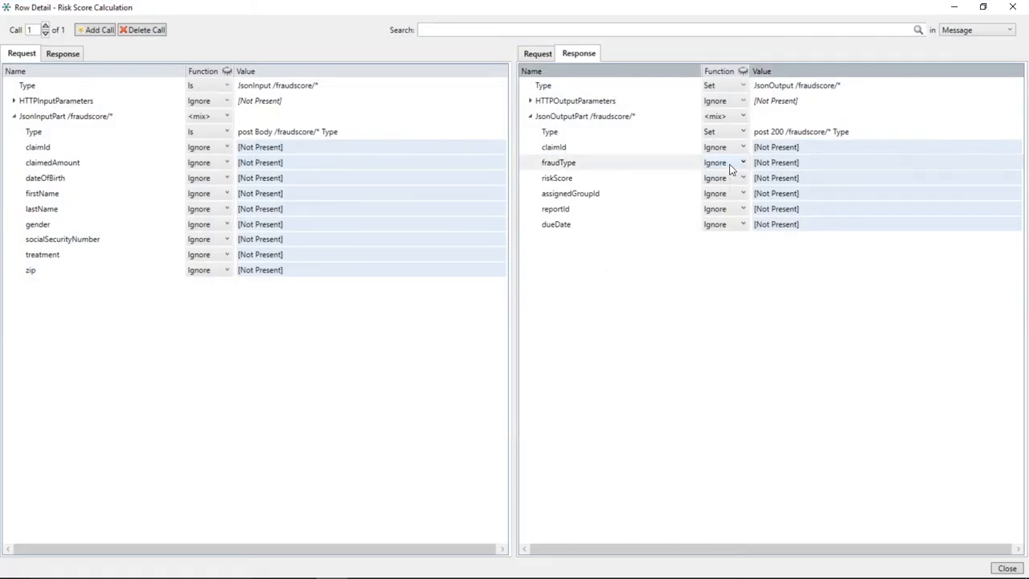
pyautogui.click(728, 186)
pyautogui.click(788, 162)
pyautogui.write('Unspe')
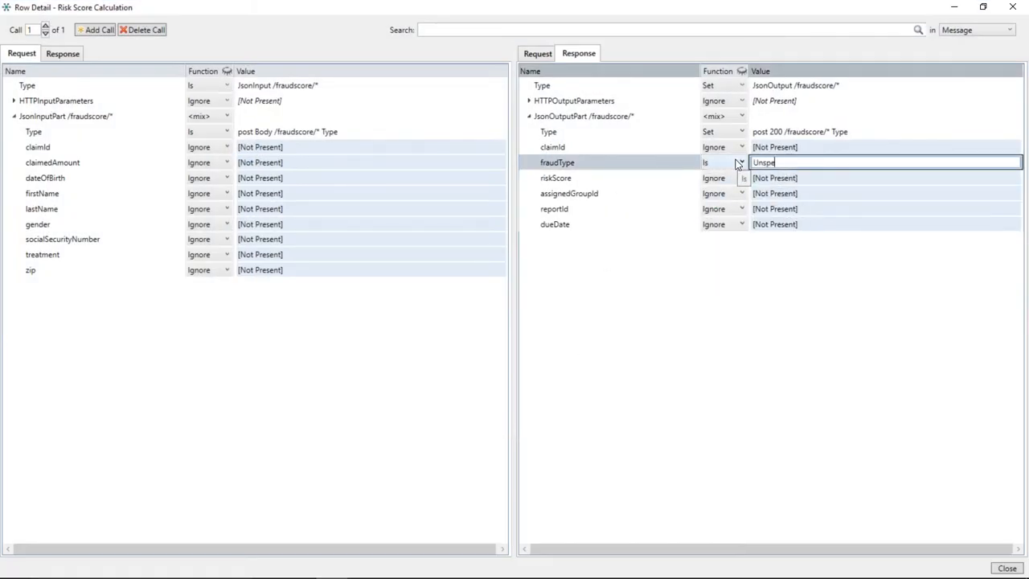
pyautogui.write('cific')
pyautogui.press('Return')
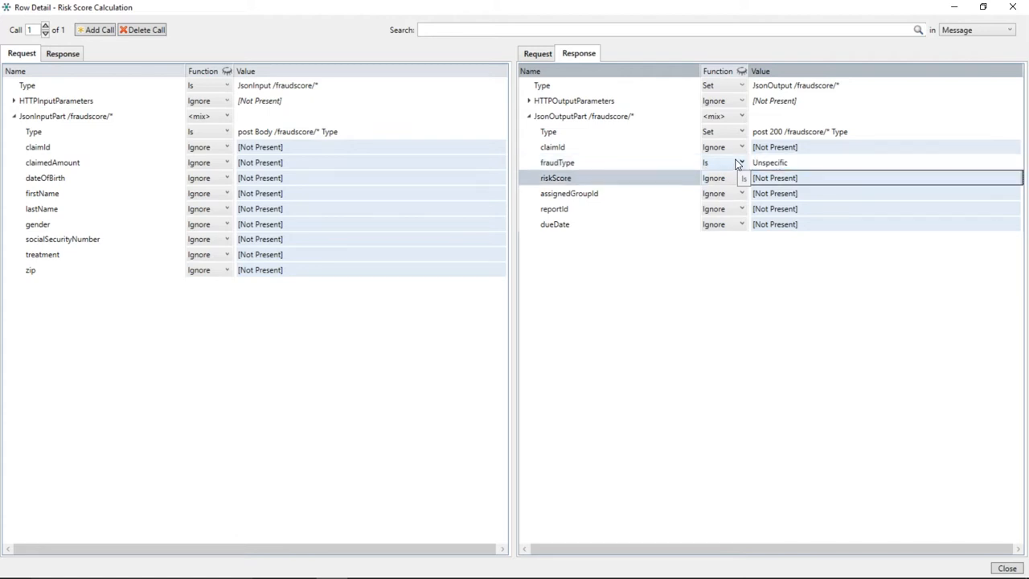
pyautogui.click(789, 180)
pyautogui.write('0')
pyautogui.press('Return')
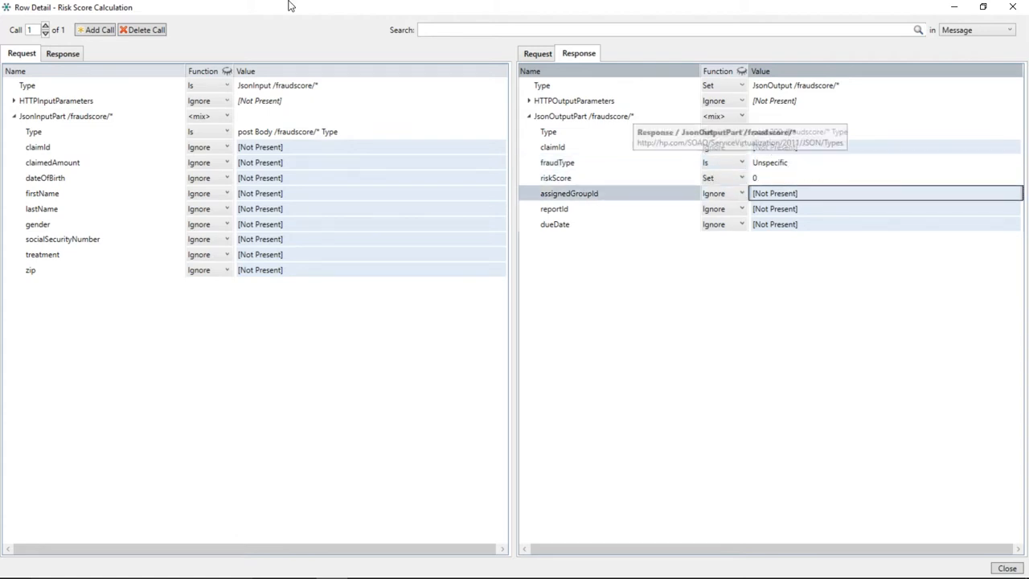
# - Add a second call with fraudType RepeatedOffender and riskScore 22
pyautogui.click(97, 31)
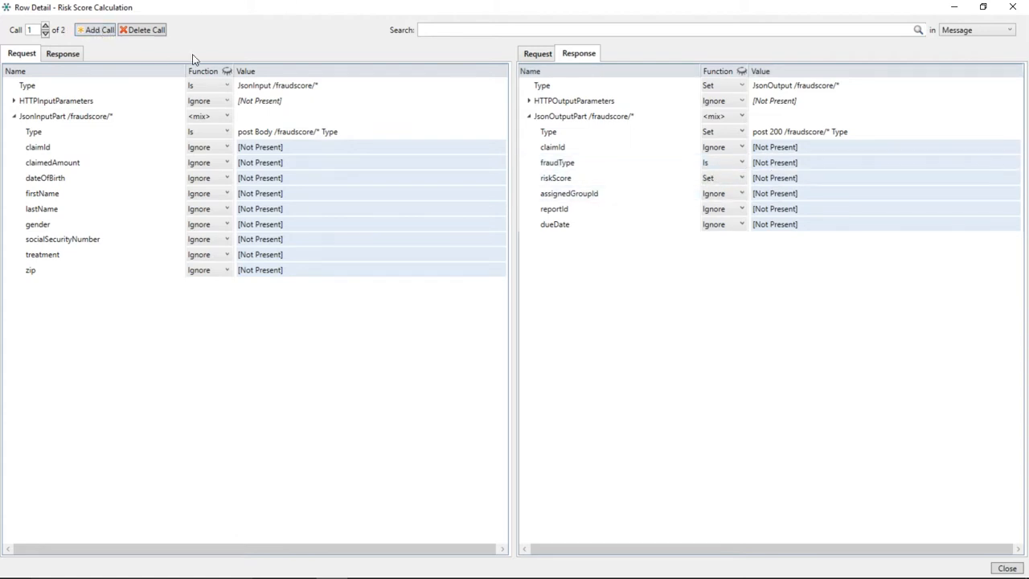
pyautogui.click(780, 163)
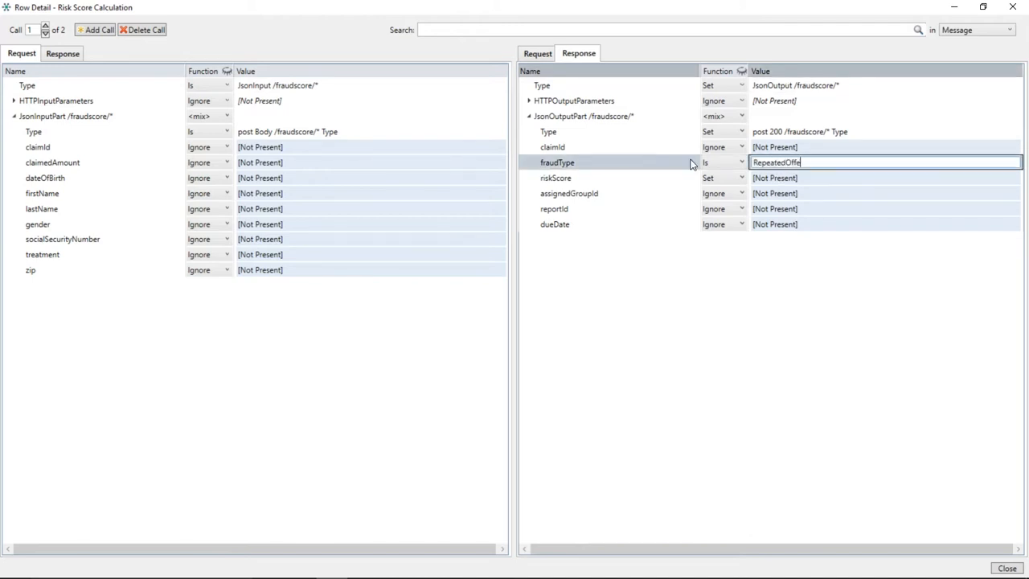
pyautogui.write('RepeatedOffender')
pyautogui.press('Return')
pyautogui.click(769, 179)
pyautogui.write('22')
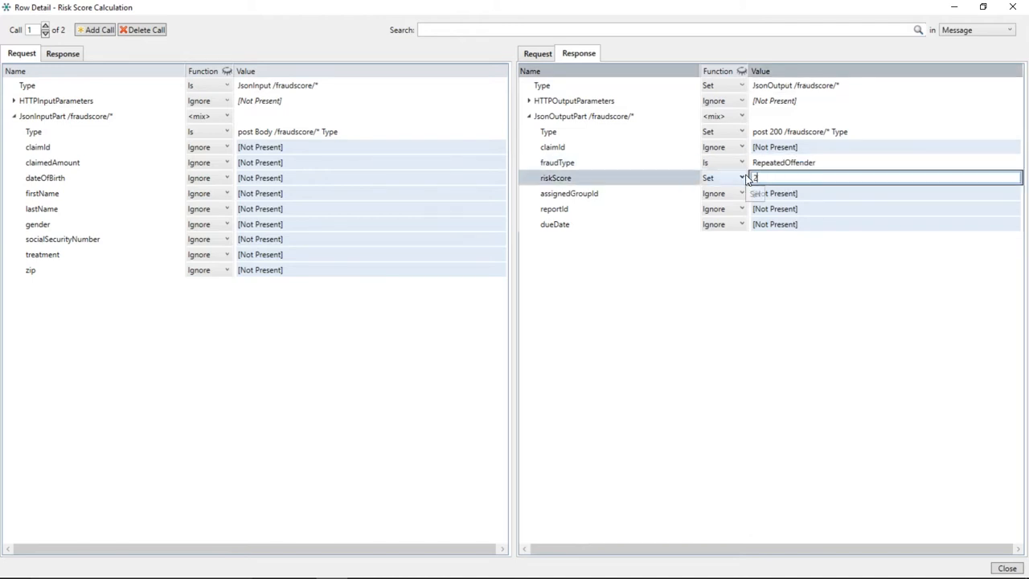
pyautogui.press('Return')
# - Add a third call with fraudType FalsifiedIdentity and riskScore 33
pyautogui.click(99, 33)
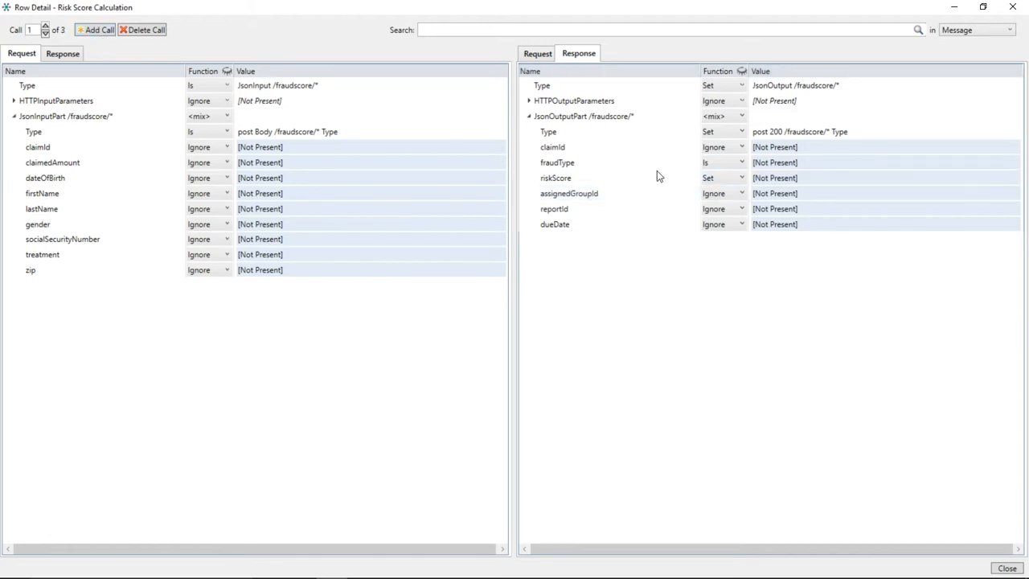
pyautogui.click(788, 168)
pyautogui.write('Fa')
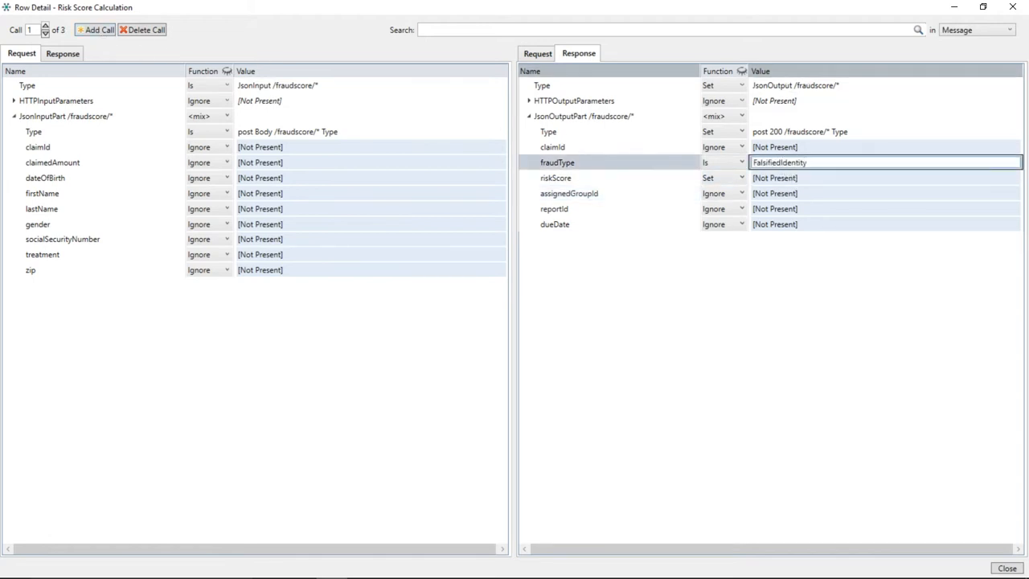
pyautogui.write('lsifiedIdentity')
pyautogui.click(819, 178)
pyautogui.write('33')
pyautogui.press('Return')
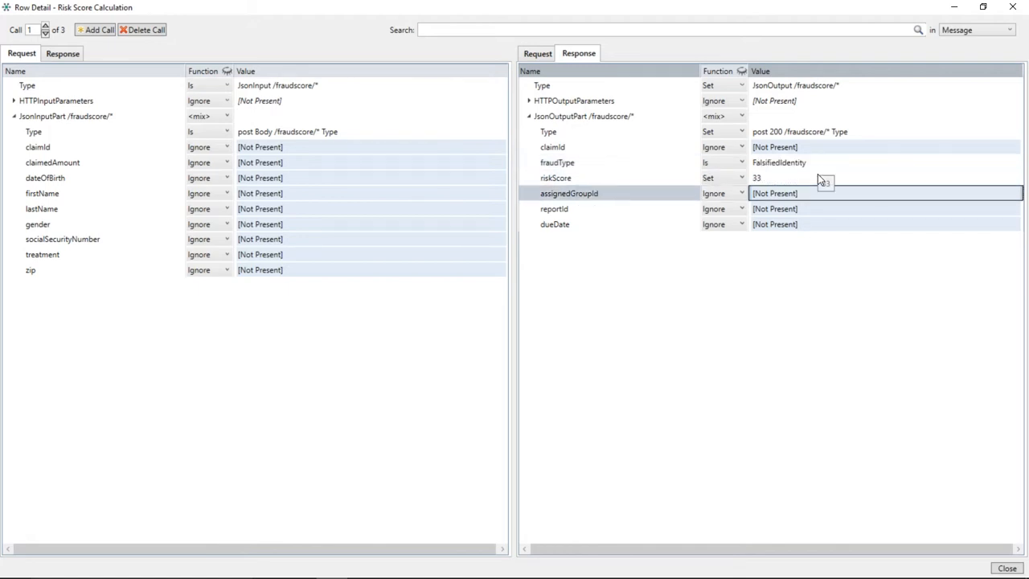
# - Add a fourth call with fraudType FalsifiedProcedure and riskScore 60
pyautogui.click(99, 32)
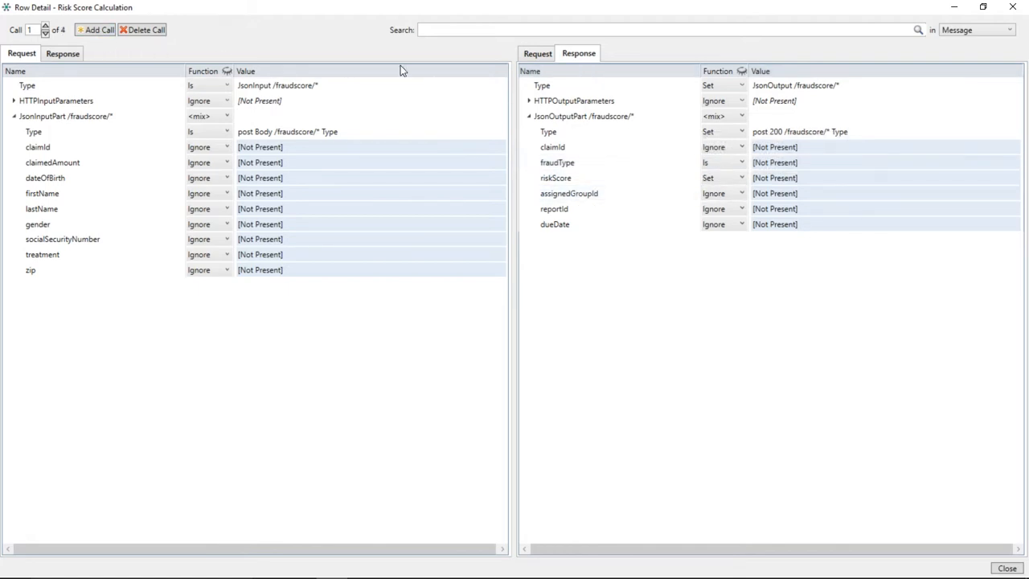
pyautogui.click(783, 163)
pyautogui.write('FalsifiedProcedure')
pyautogui.press('Return')
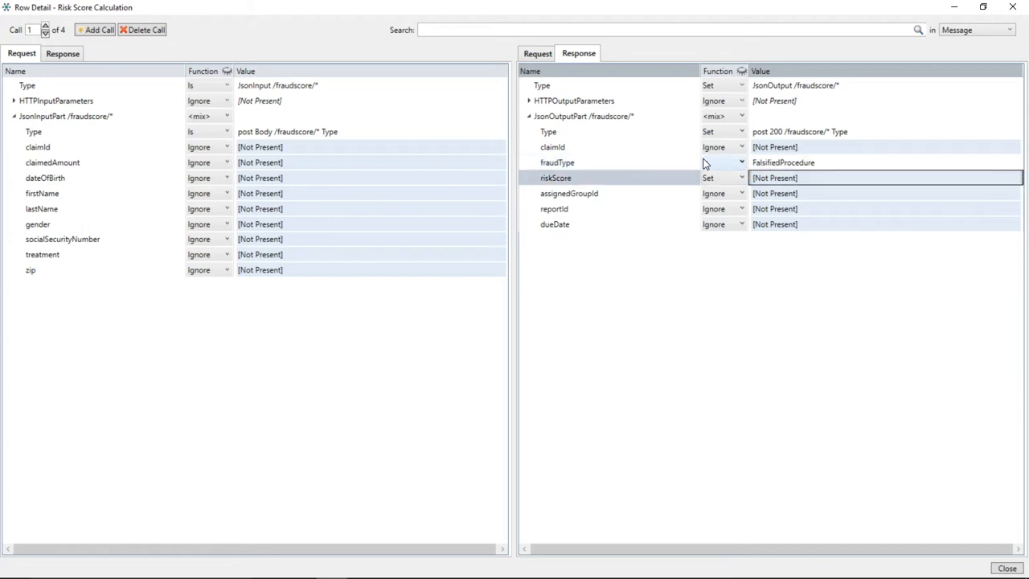
pyautogui.click(769, 177)
pyautogui.write('80')
pyautogui.press('Return')
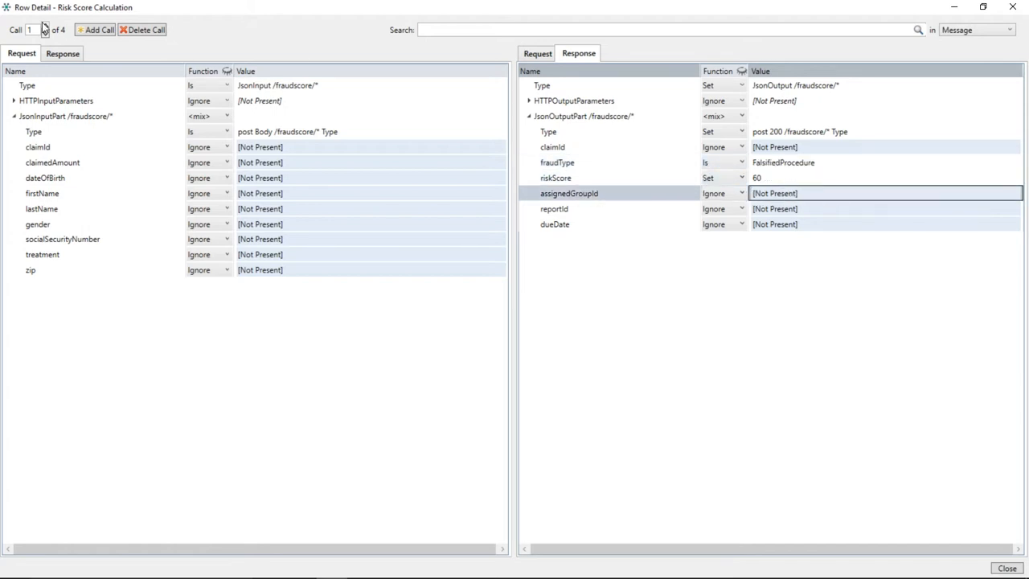
# - Add a fifth call with fraudType Upcoding and riskScore 70, then close the row detail
pyautogui.click(95, 31)
pyautogui.click(761, 164)
pyautogui.click(792, 177)
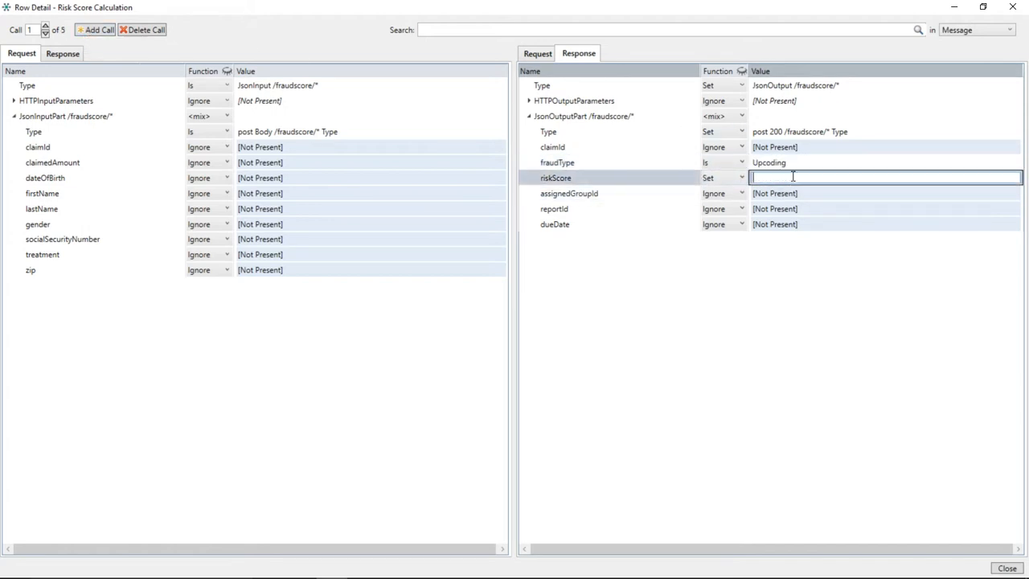
pyautogui.write('70')
pyautogui.press('Return')
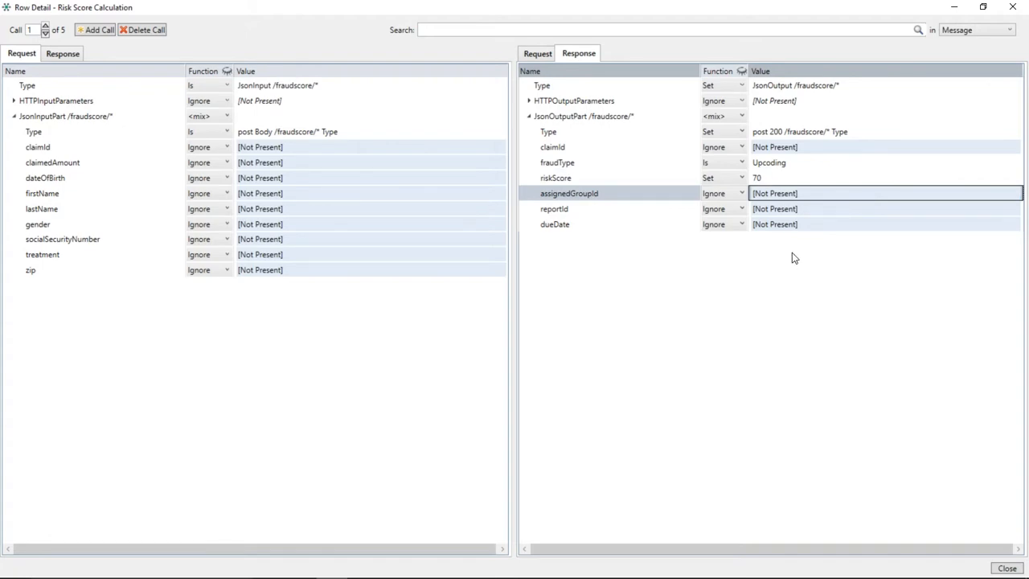
pyautogui.click(1011, 7)
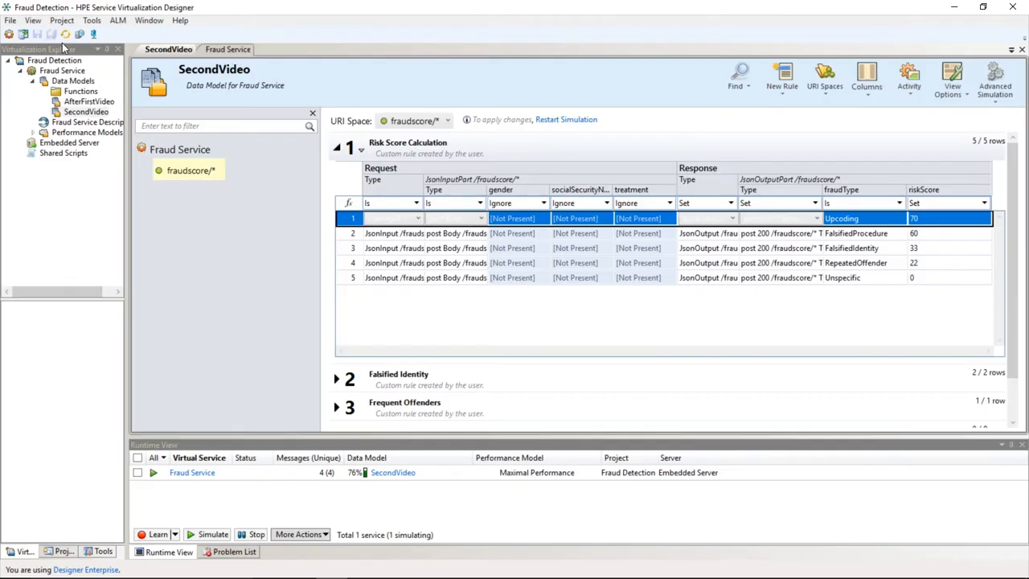
# - Check the Fraud Service simulation status and return to the SecondVideo data model
pyautogui.click(228, 49)
pyautogui.click(335, 137)
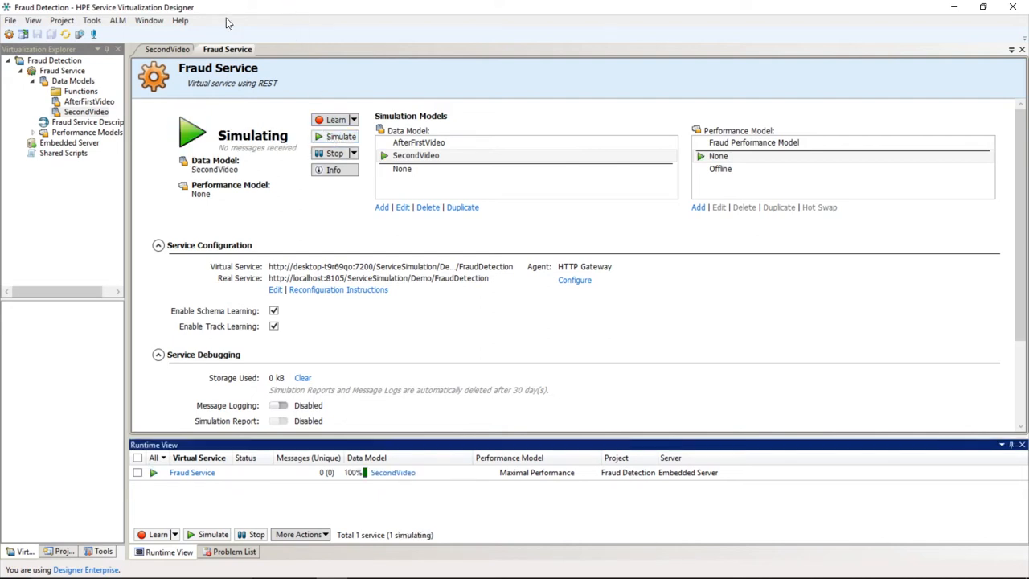
pyautogui.click(170, 50)
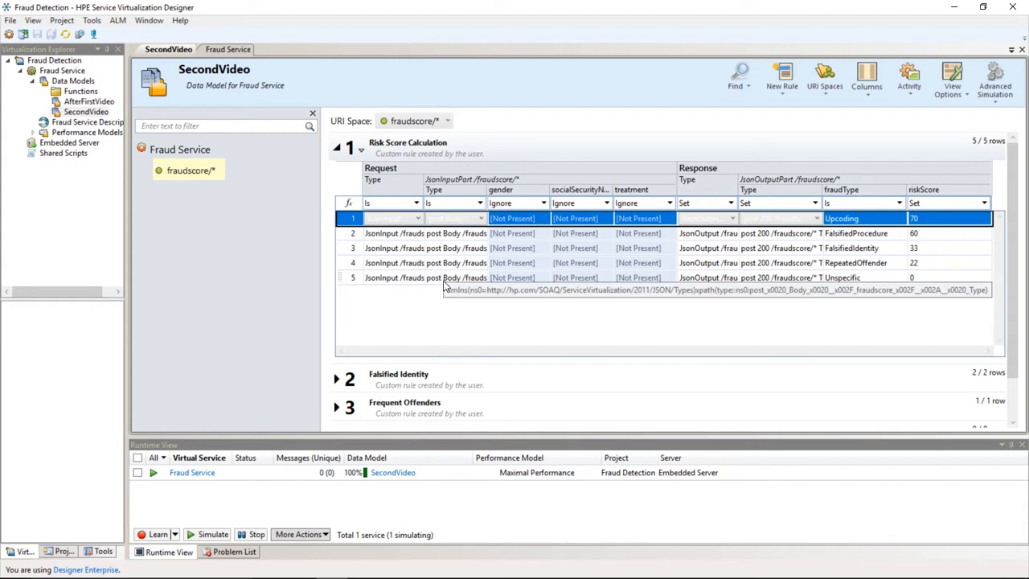
# - Open the Simulation Preview and load the Frequent Offenders rule's row into it
pyautogui.click(950, 90)
pyautogui.click(934, 191)
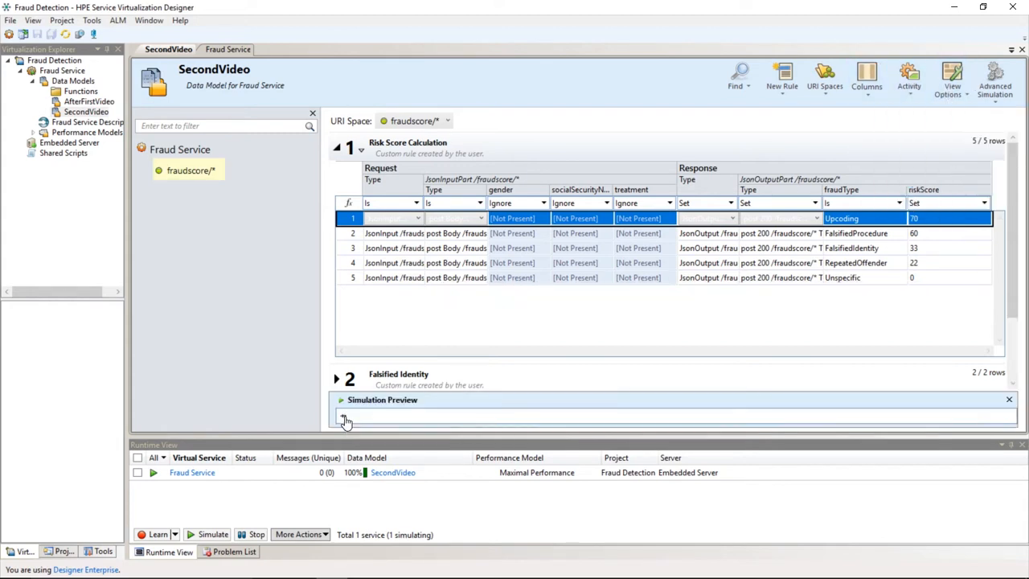
pyautogui.click(337, 147)
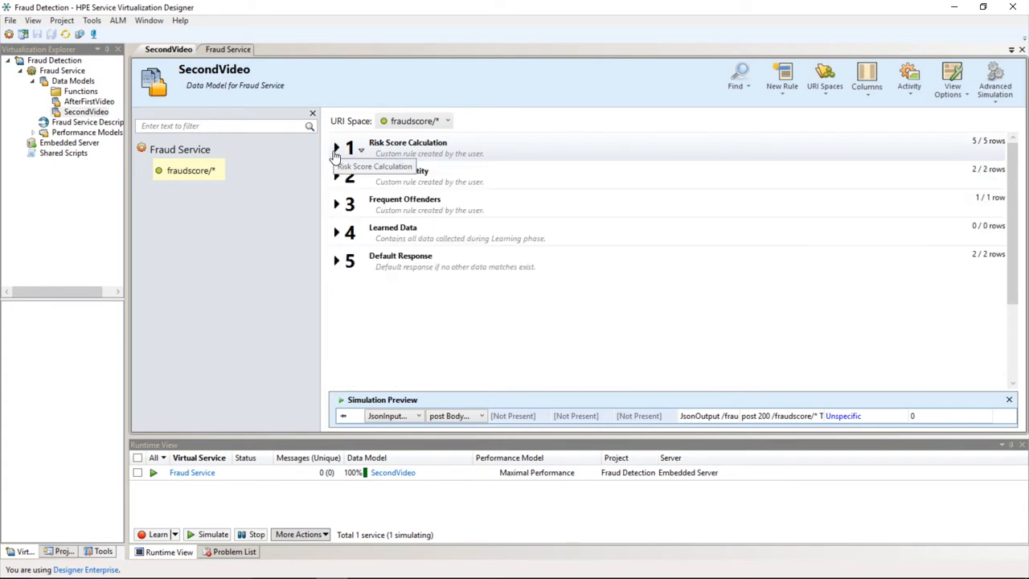
pyautogui.click(337, 204)
pyautogui.click(514, 275)
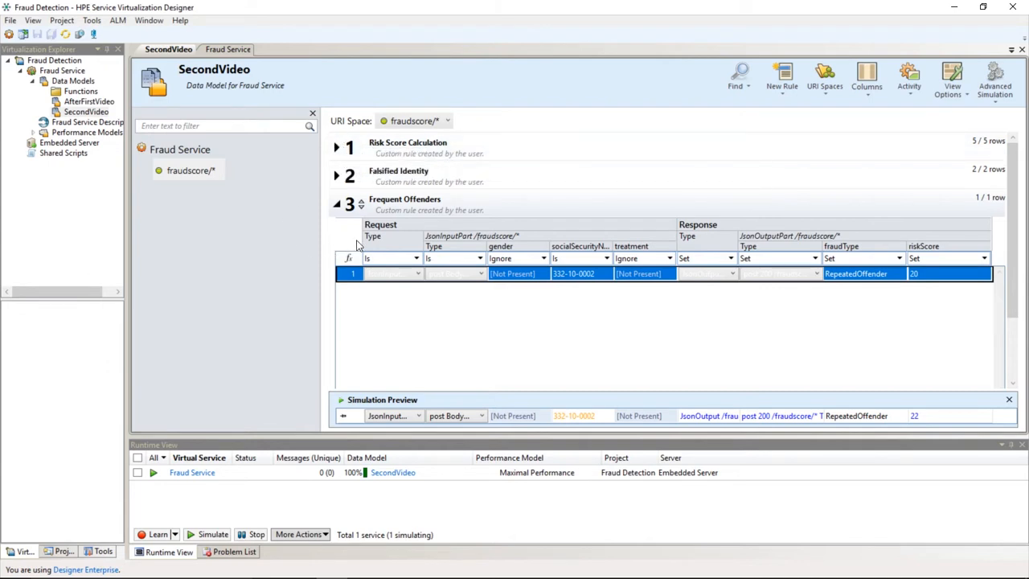
# - Add the request claimId column to the rule table view
pyautogui.rightClick(497, 238)
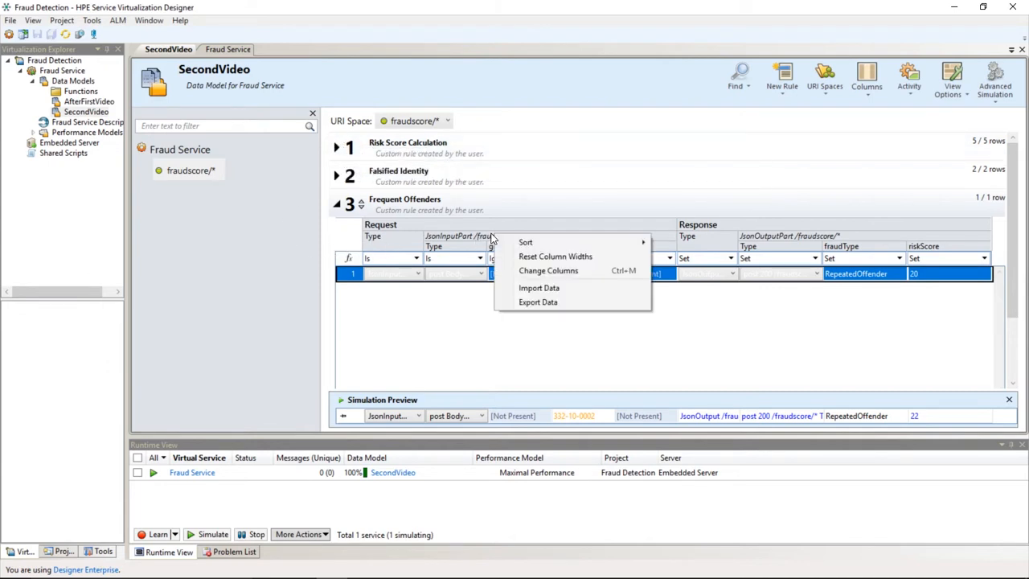
pyautogui.click(521, 271)
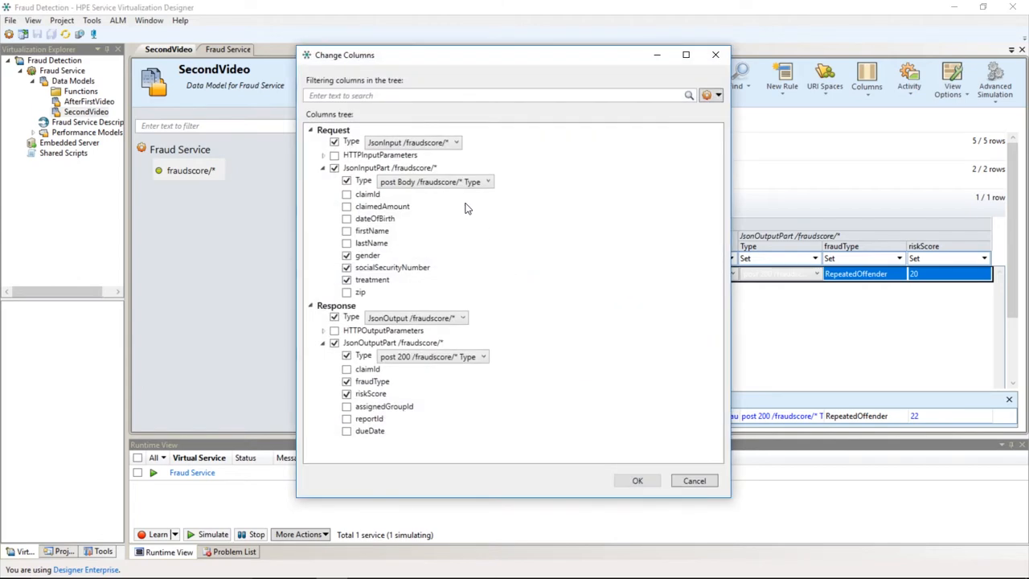
pyautogui.click(346, 194)
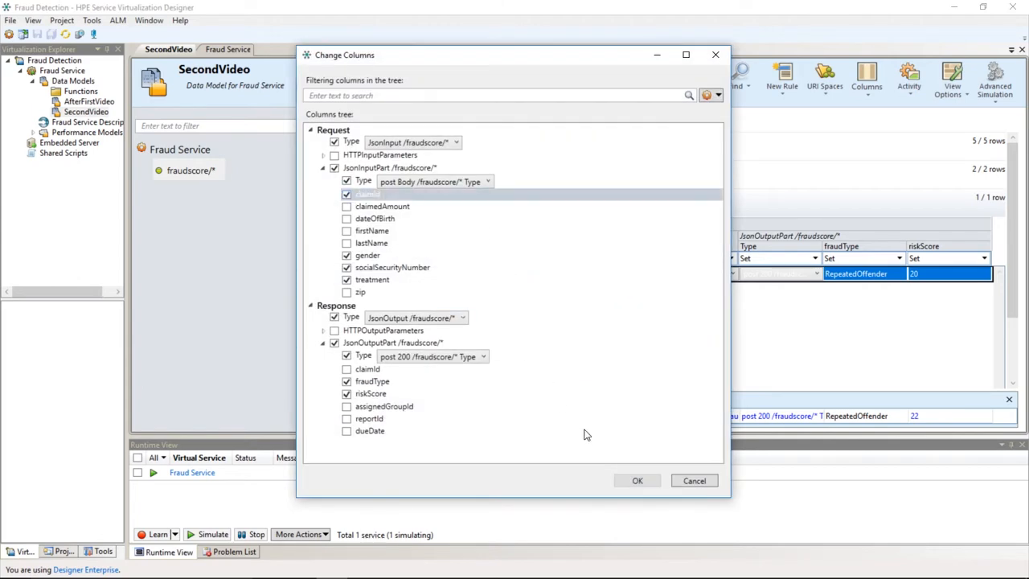
pyautogui.click(636, 481)
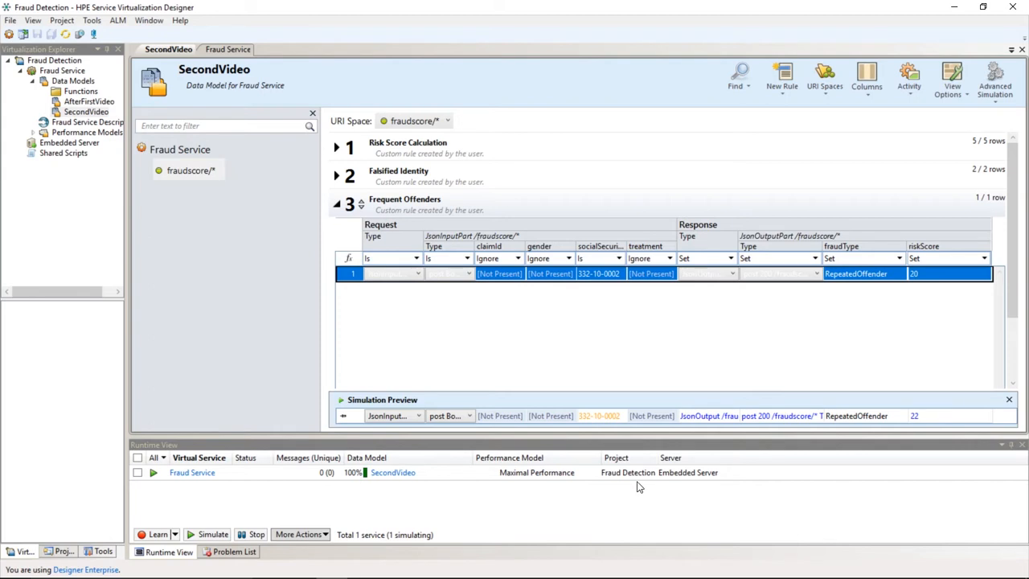
# - Set the preview request's claimId to 12
pyautogui.click(500, 416)
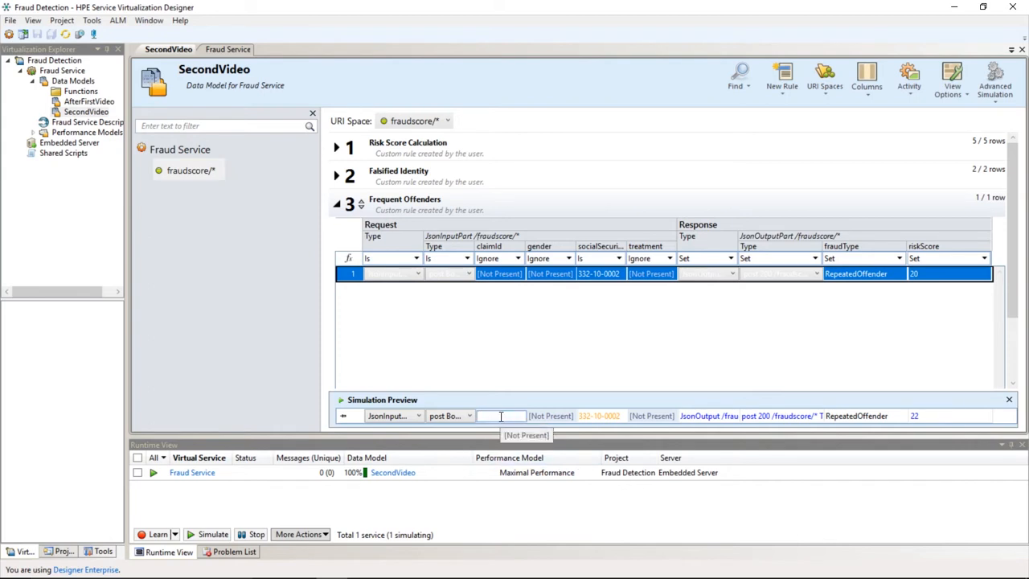
pyautogui.write('12')
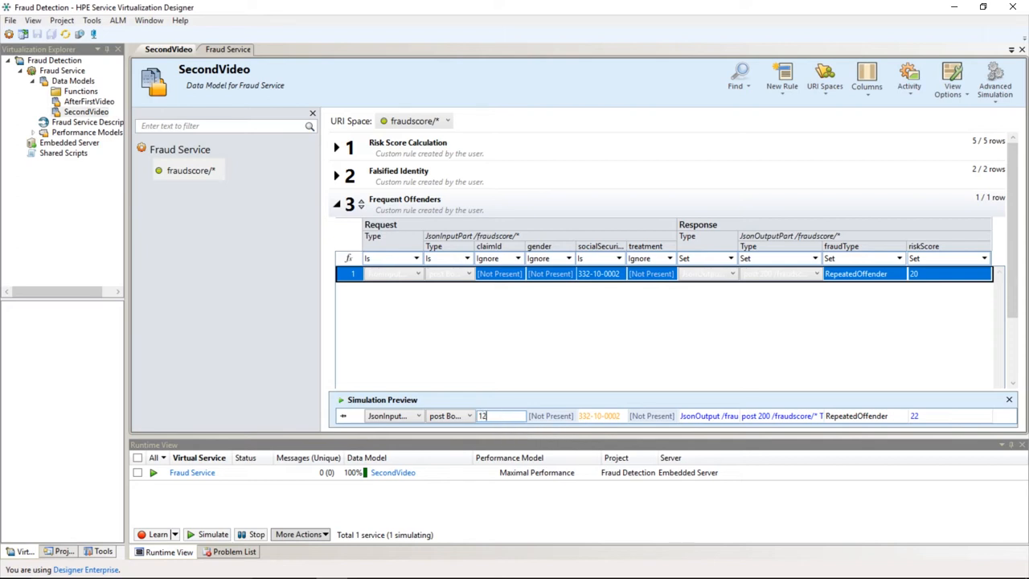
pyautogui.press('Return')
# - Add the response claimId column to the rule table view
pyautogui.rightClick(716, 242)
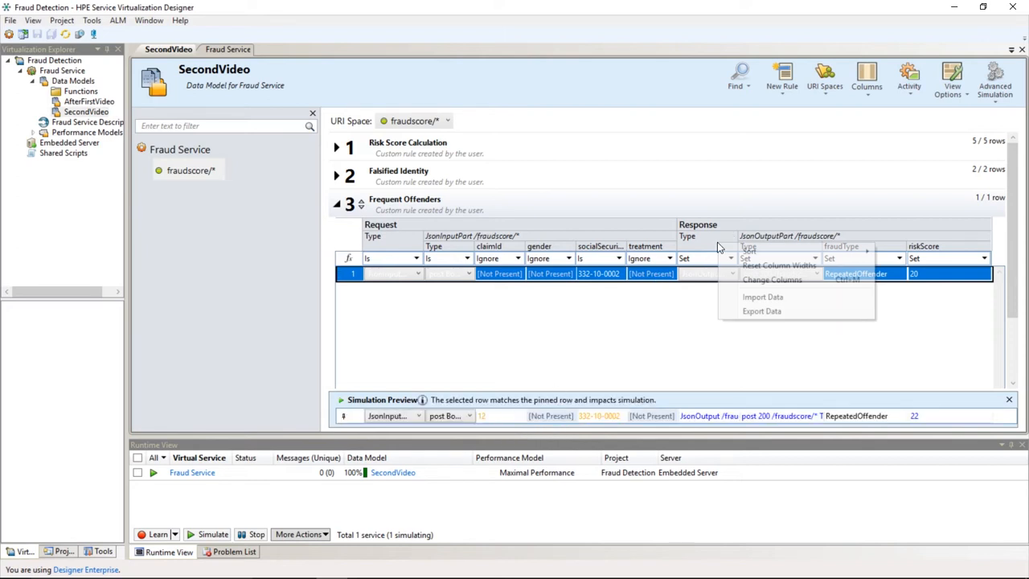
pyautogui.click(748, 278)
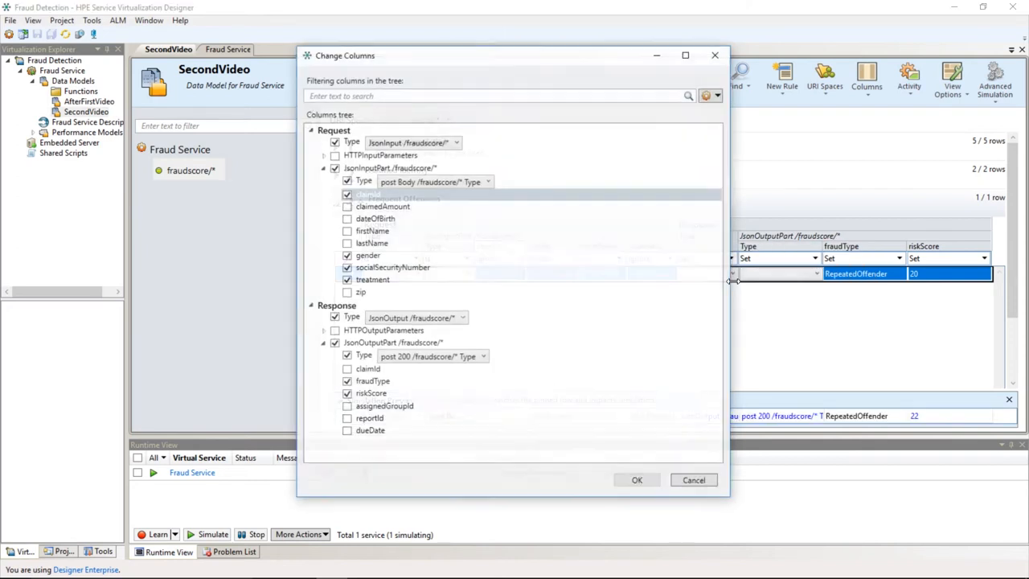
pyautogui.click(346, 369)
pyautogui.click(637, 480)
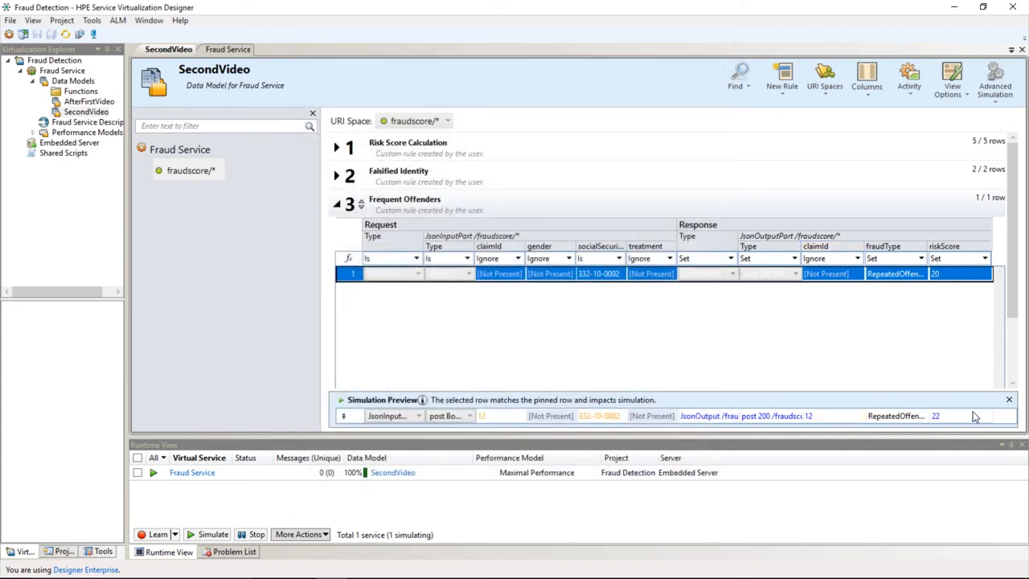
# - Trace the source rules of the preview response's claimId, fraudType and riskScore values
pyautogui.rightClick(823, 418)
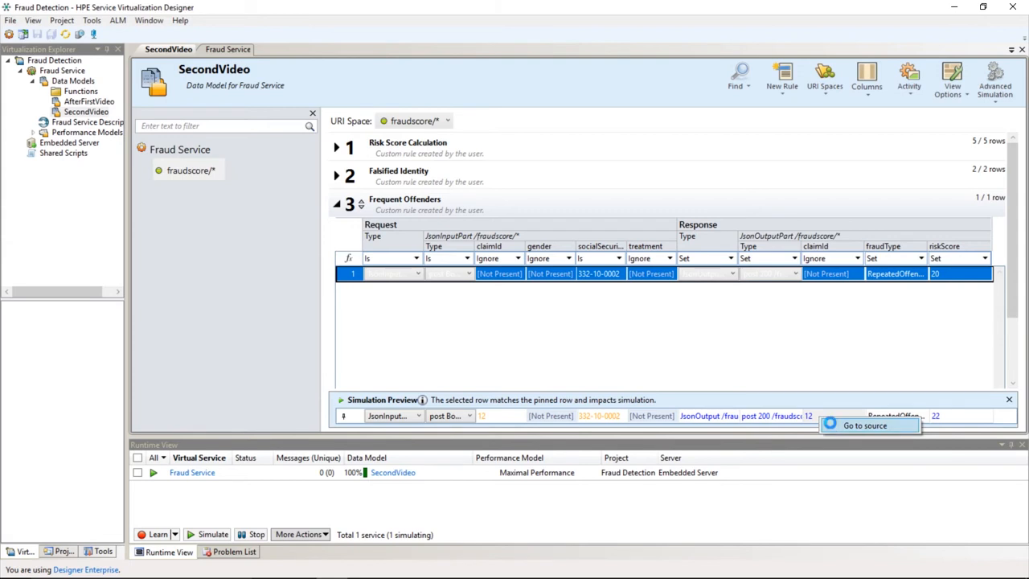
pyautogui.click(832, 426)
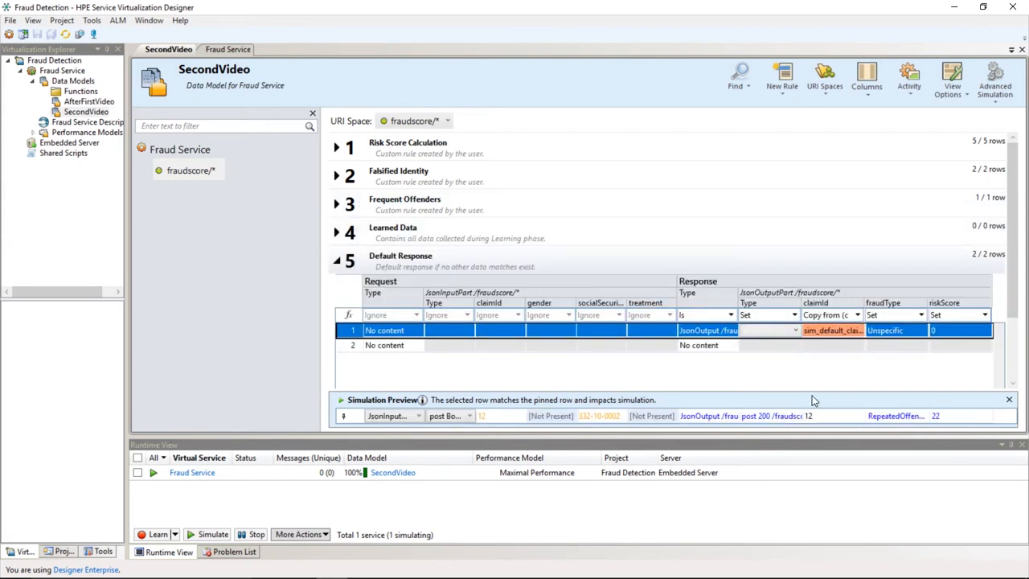
pyautogui.rightClick(890, 420)
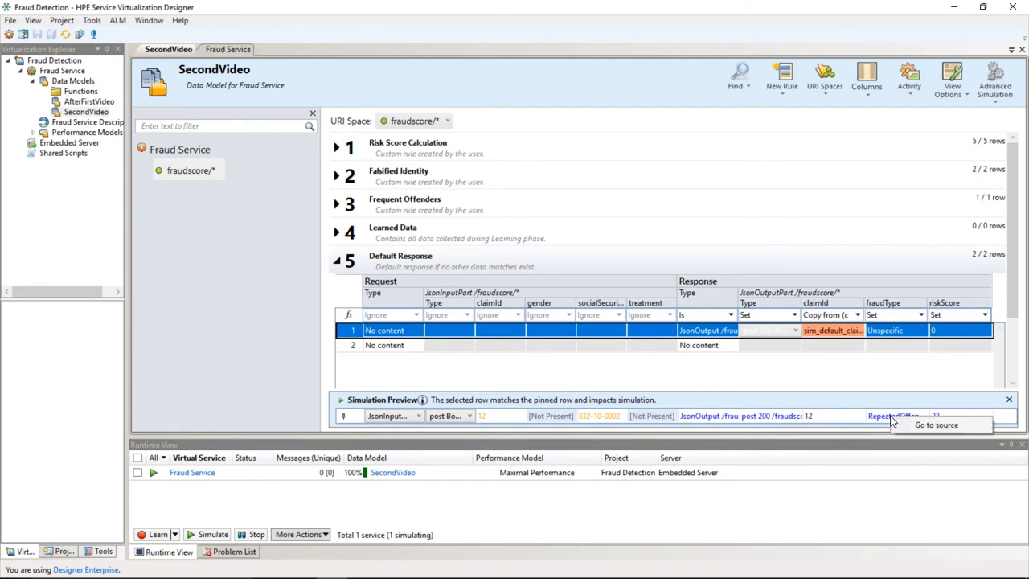
pyautogui.click(902, 422)
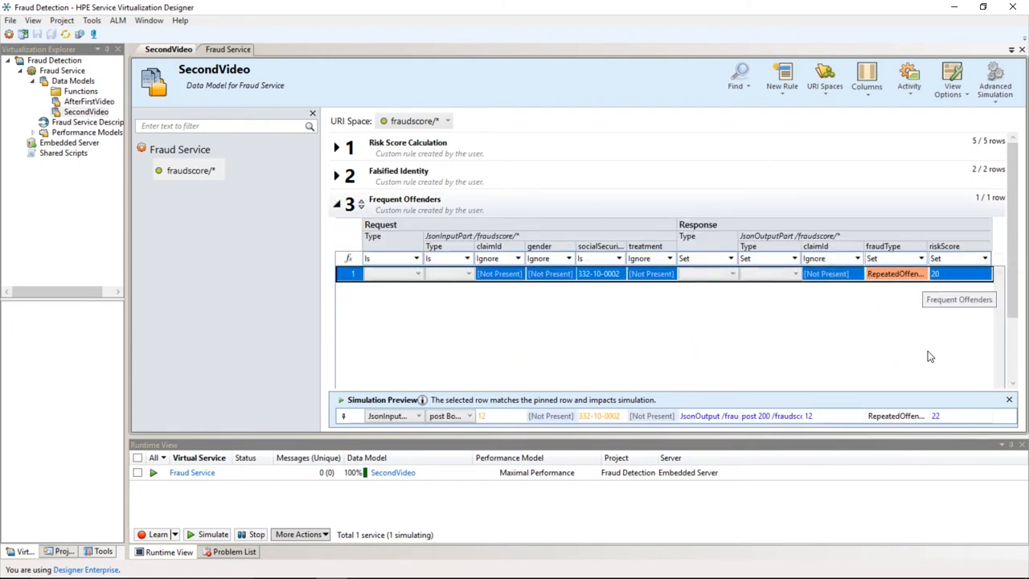
pyautogui.rightClick(949, 416)
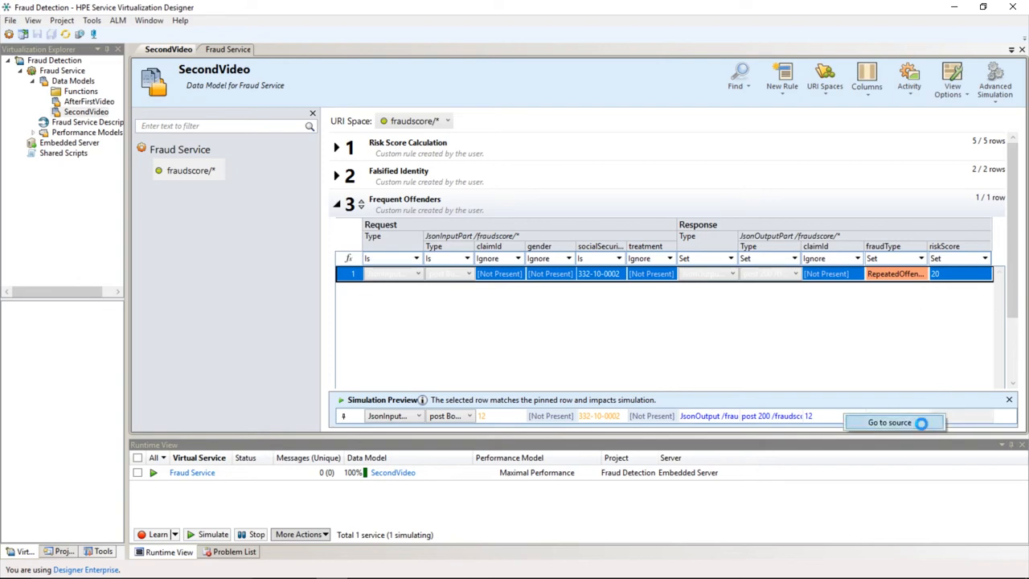
pyautogui.click(924, 422)
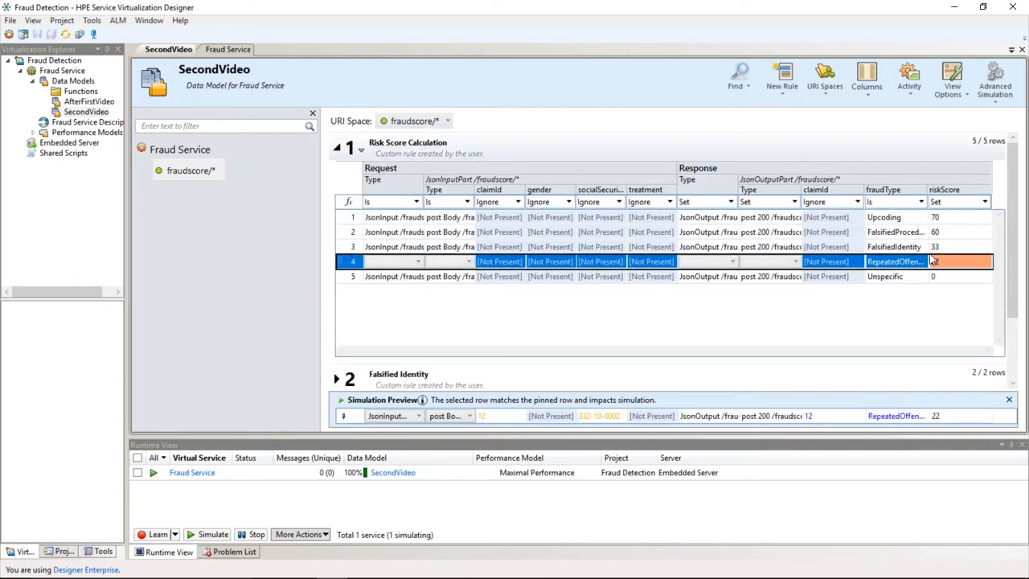